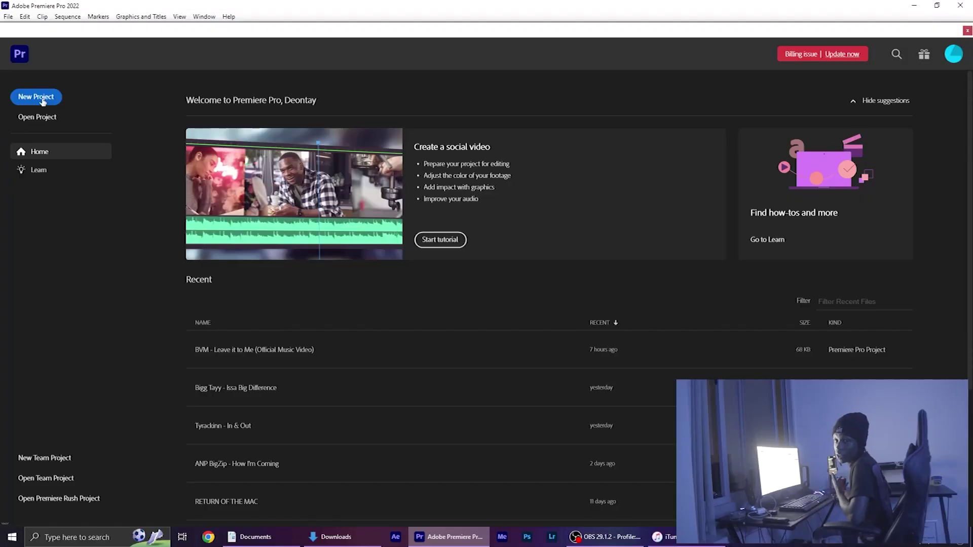
Start a new project named VIDEO and select the MAH06997–MAH07003 performance clips to import
left_click(42, 100)
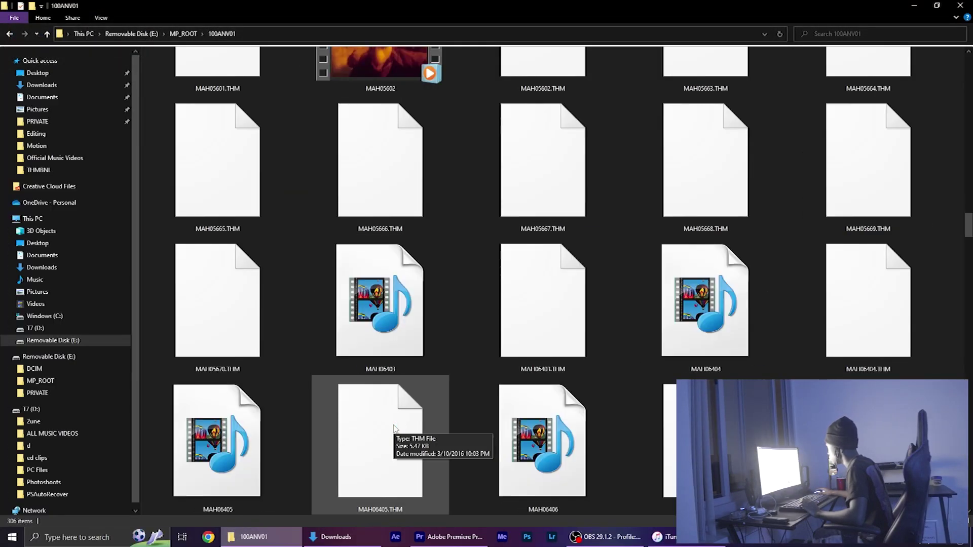
scroll(396, 430, "down", 10)
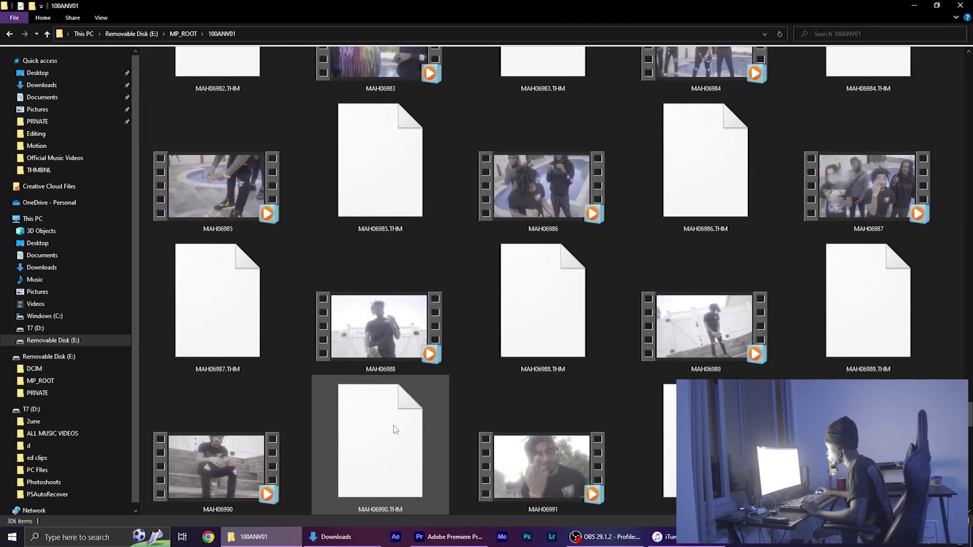
left_click(895, 74)
scroll(896, 74, "up", 2)
left_click(380, 279, "ctrl")
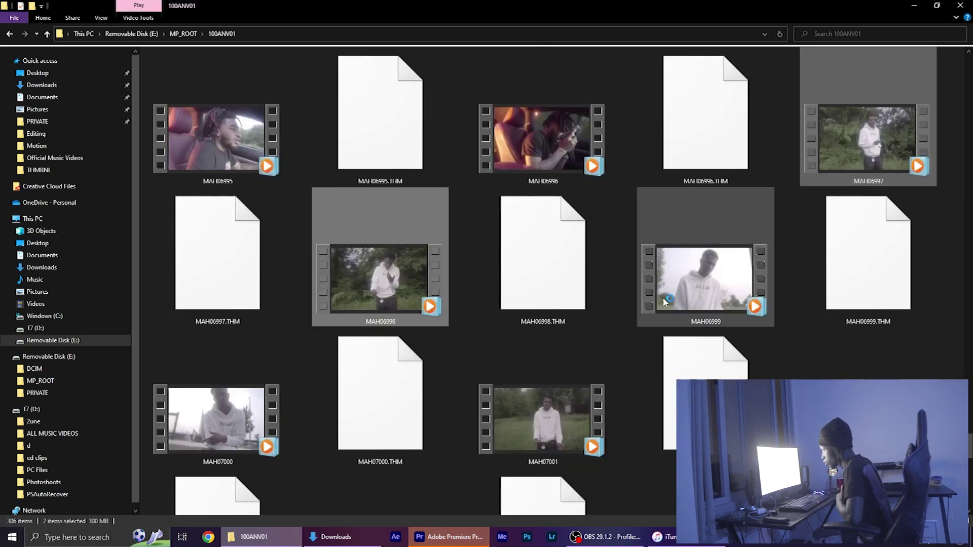
left_click(704, 278, "ctrl")
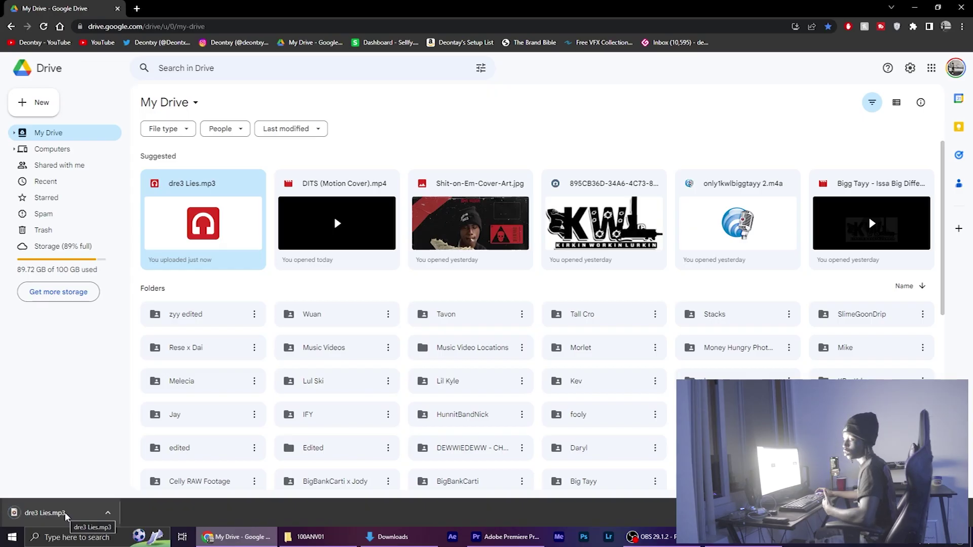
left_click(506, 537)
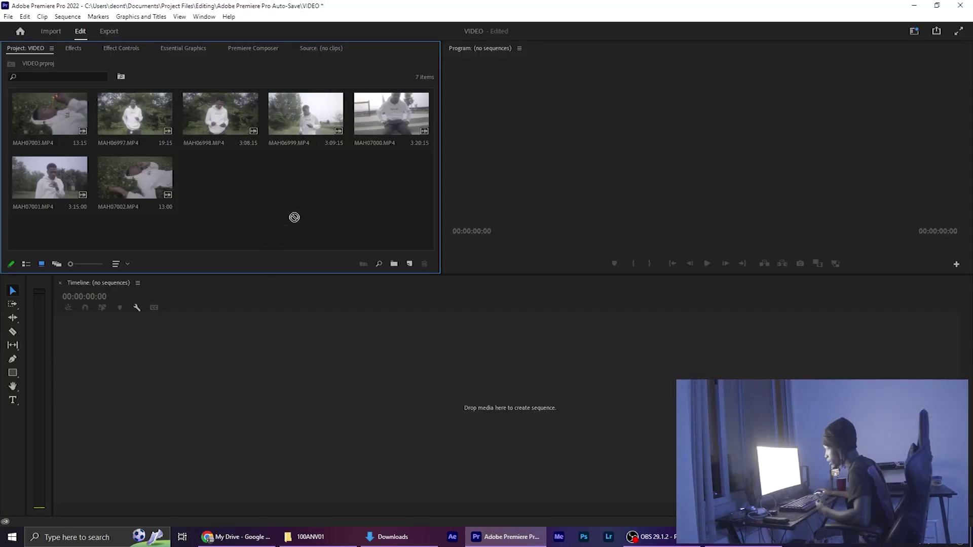
Import dre3 Lies.mp3 and create a sequence from the song
left_click_drag(294, 220, 231, 219)
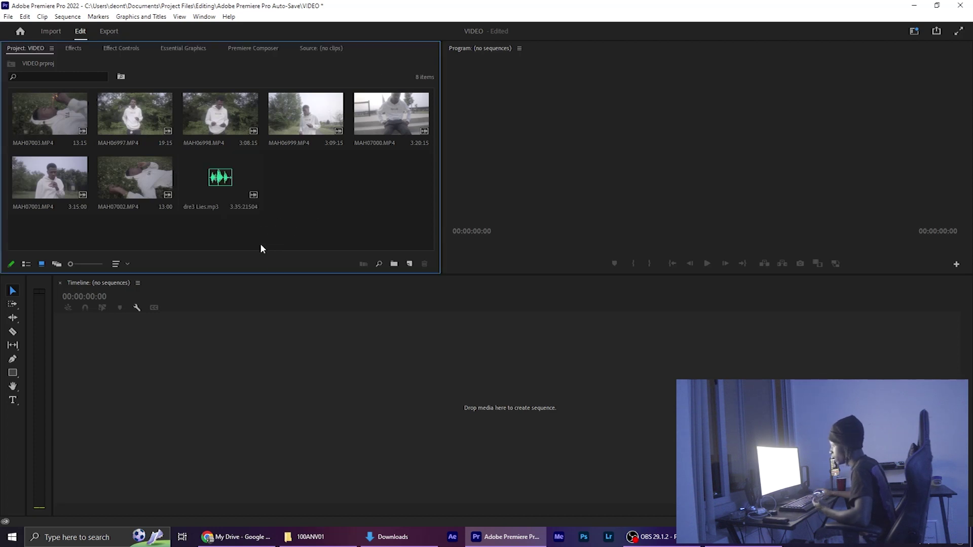
left_click(229, 184)
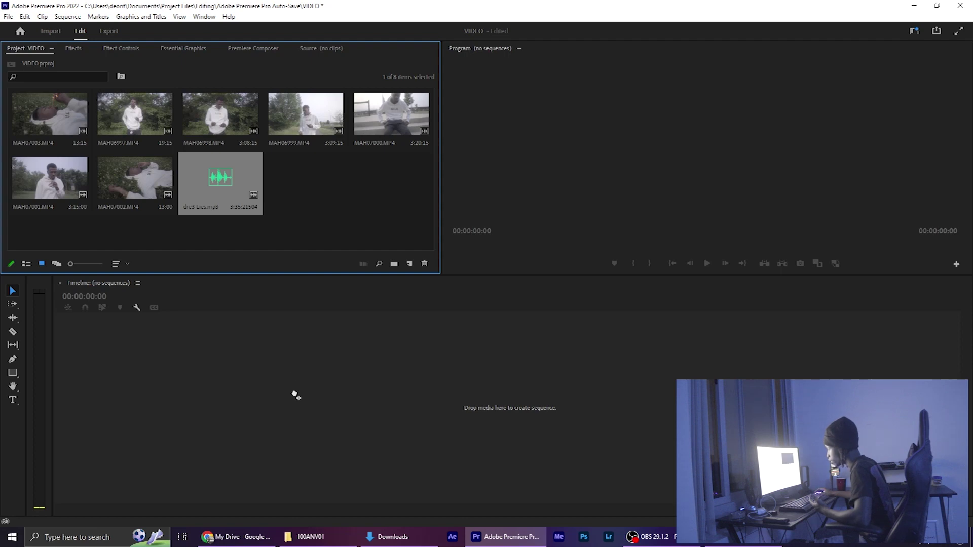
left_click_drag(296, 395, 299, 392)
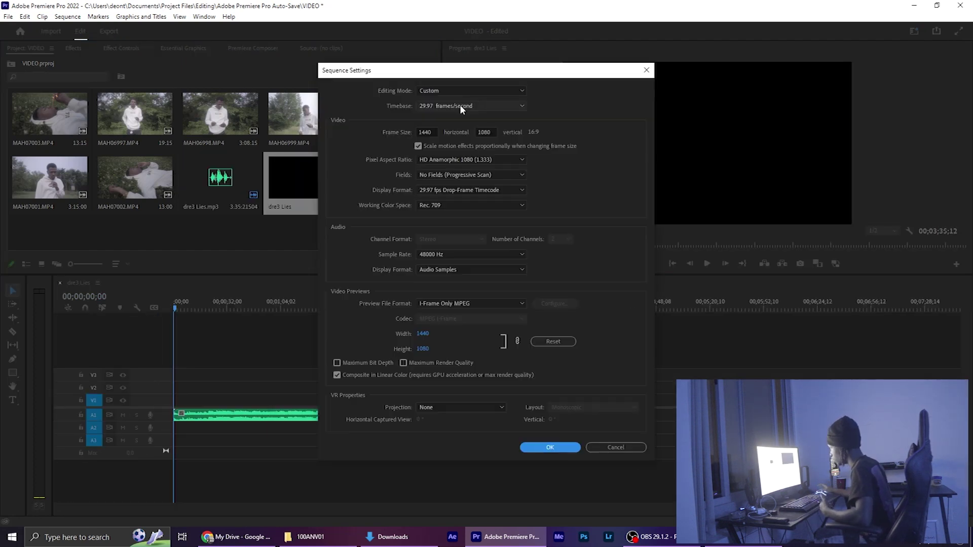
Set the sequence timebase to 23.976 fps with Maximum Render Quality and Maximum Bit Depth on
left_click(461, 104)
left_click(449, 160)
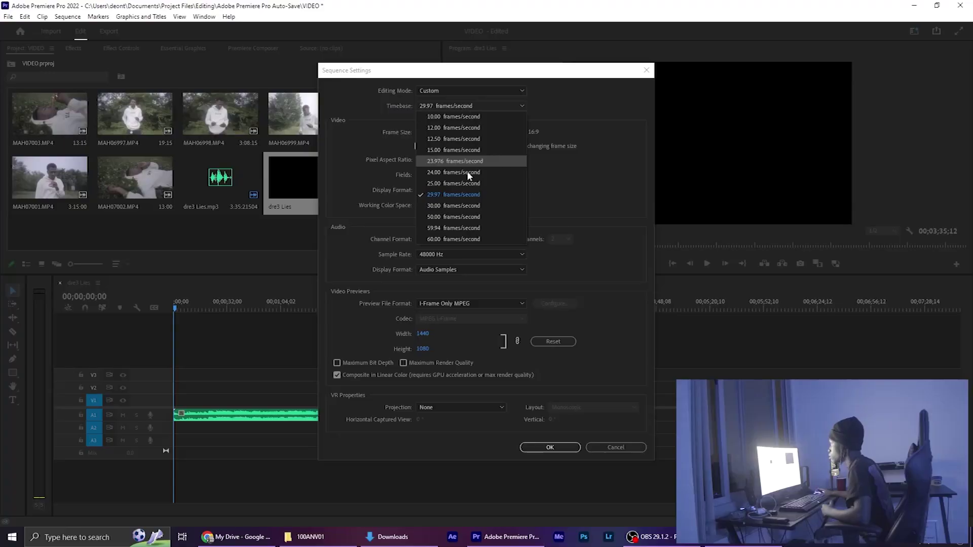
left_click(448, 160)
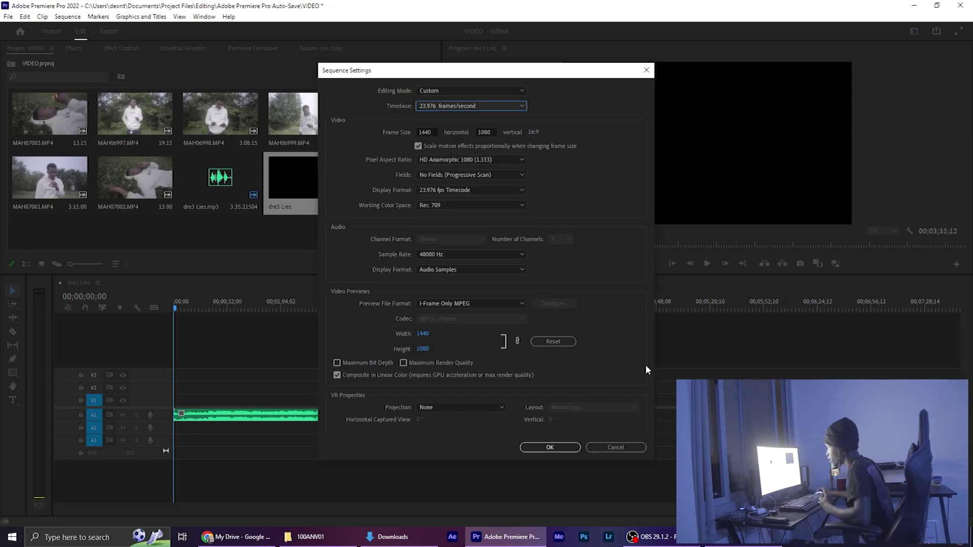
left_click(403, 363)
left_click(568, 288)
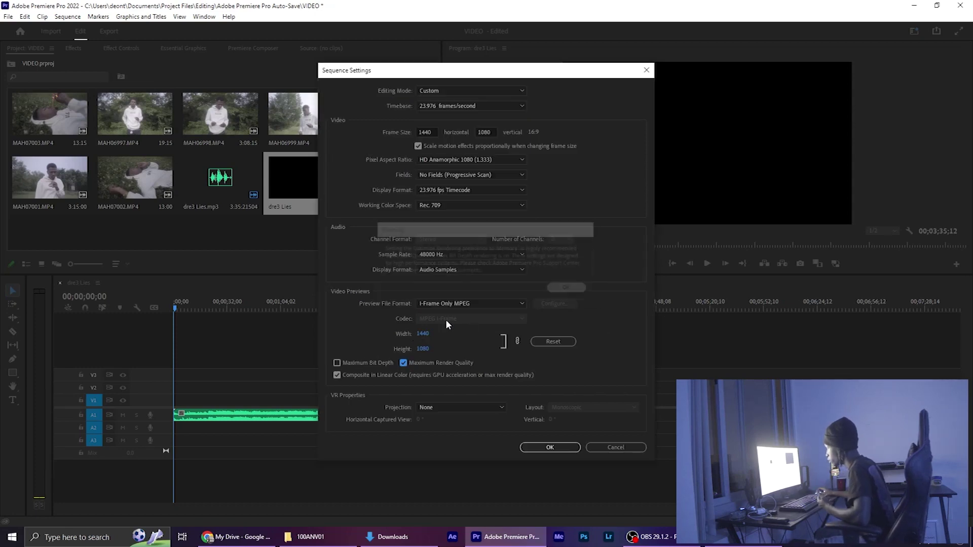
left_click(365, 363)
left_click(569, 289)
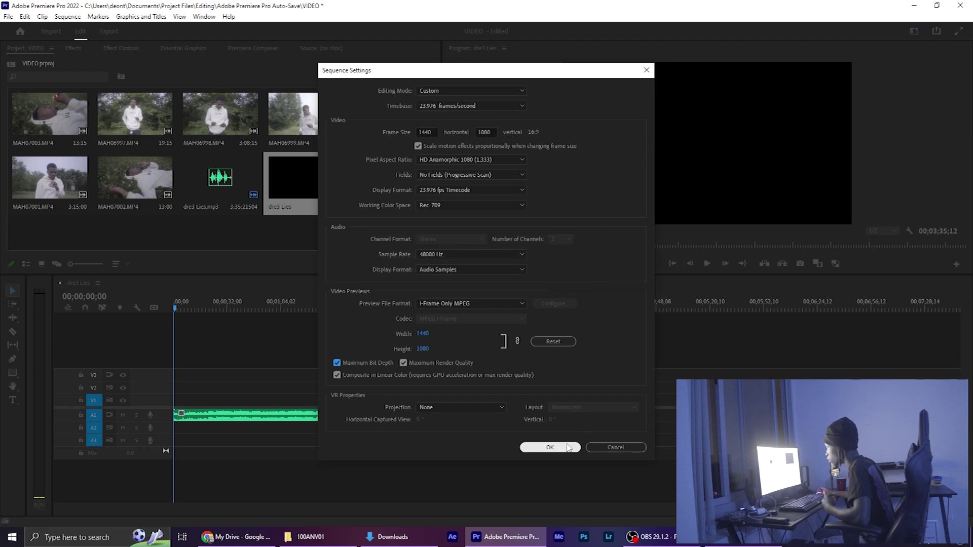
left_click(571, 447)
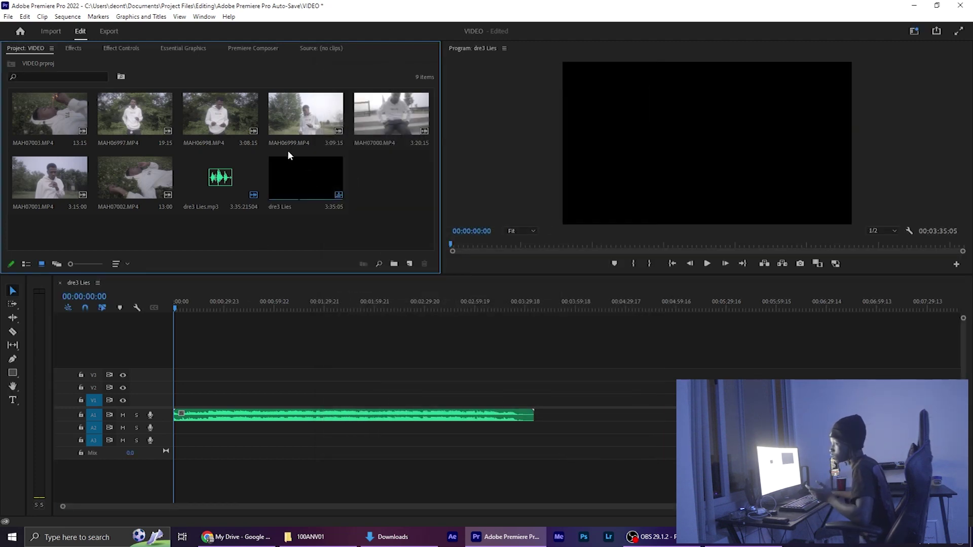
Stack MAH06998, MAH06999, MAH07000 and MAH07001 on successive video tracks above the song
left_click_drag(235, 121, 178, 390)
left_click_drag(347, 136, 202, 374)
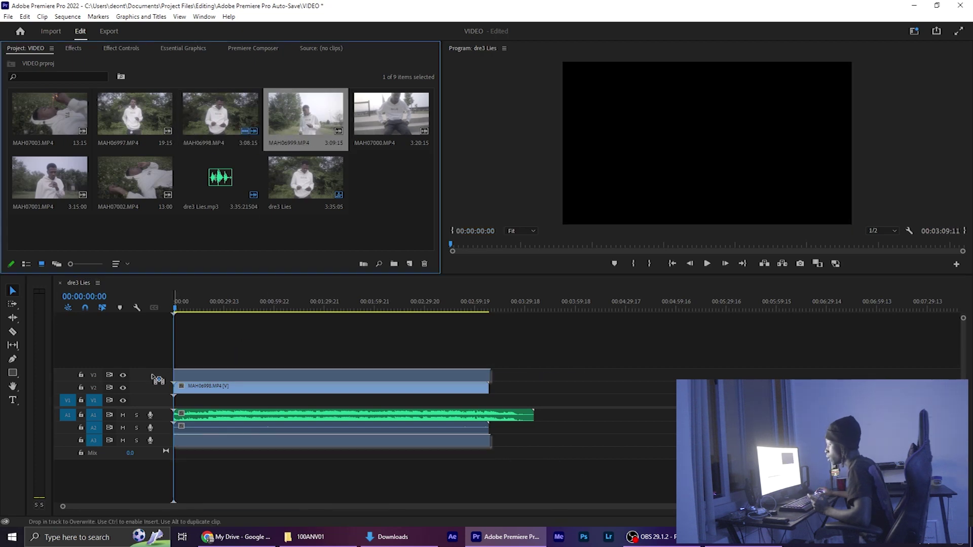
left_click_drag(400, 123, 155, 347)
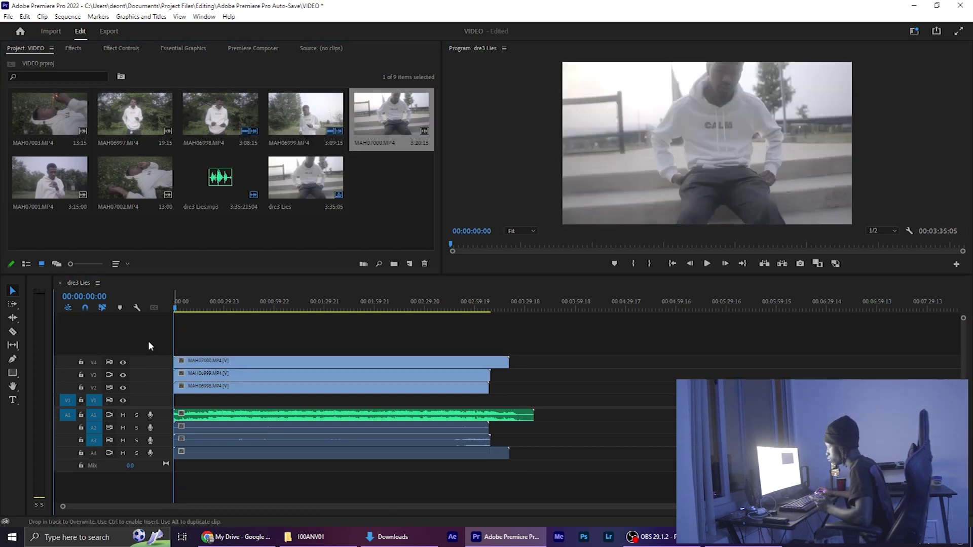
left_click_drag(85, 179, 172, 348)
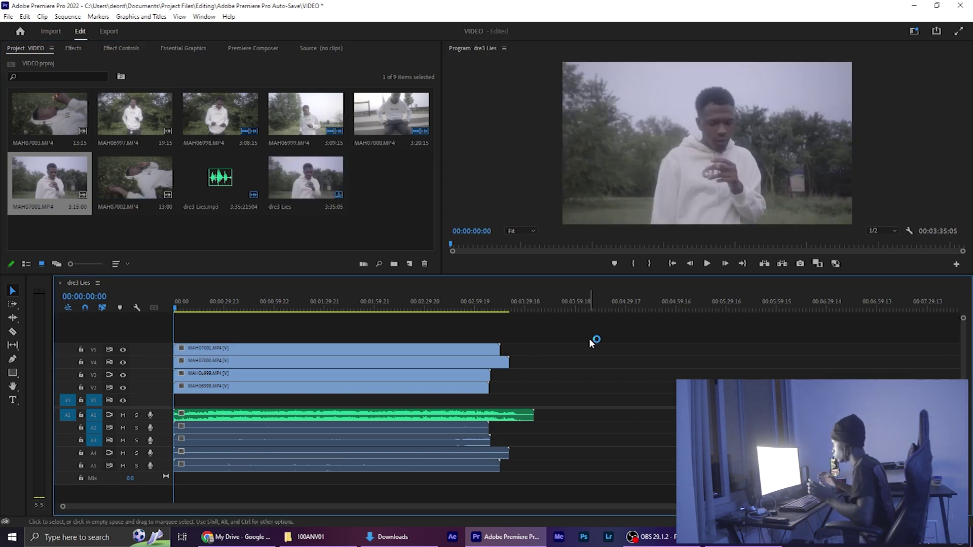
left_click(272, 304)
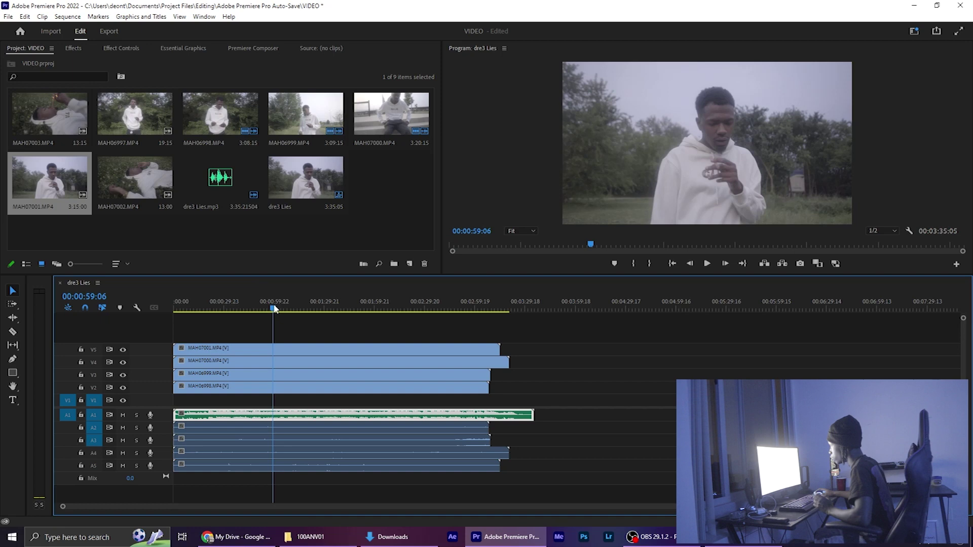
left_click(318, 308)
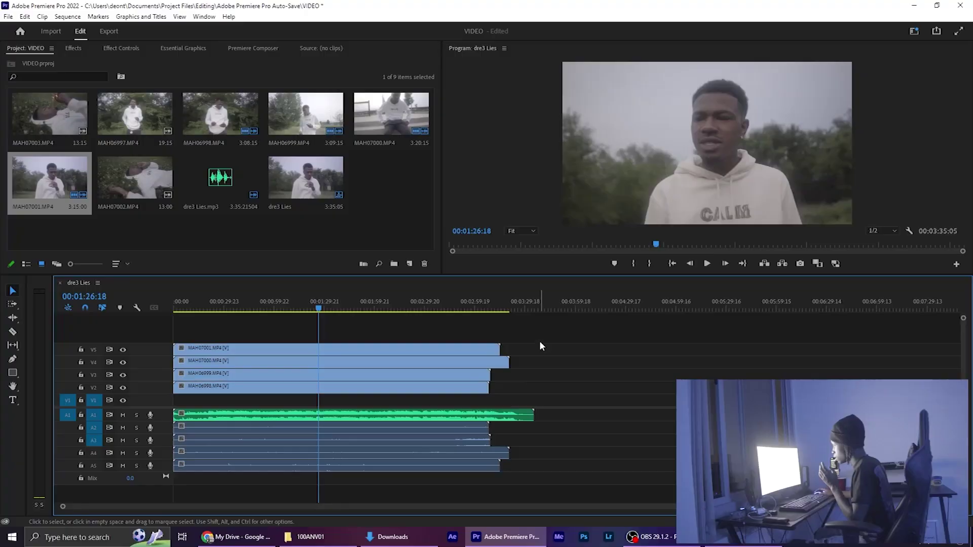
left_click_drag(539, 342, 265, 490)
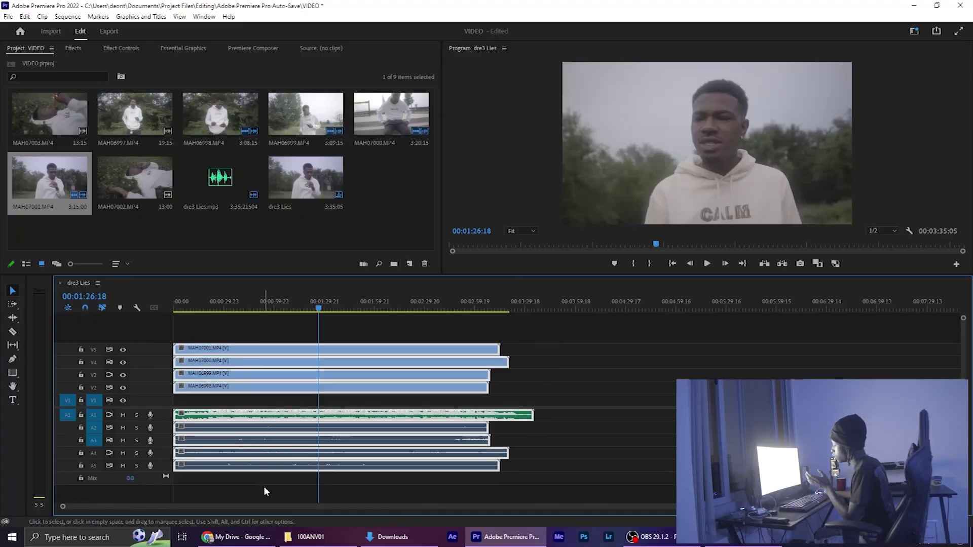
Synchronize the four stacked clips by audio using track channel 1
right_click(302, 426)
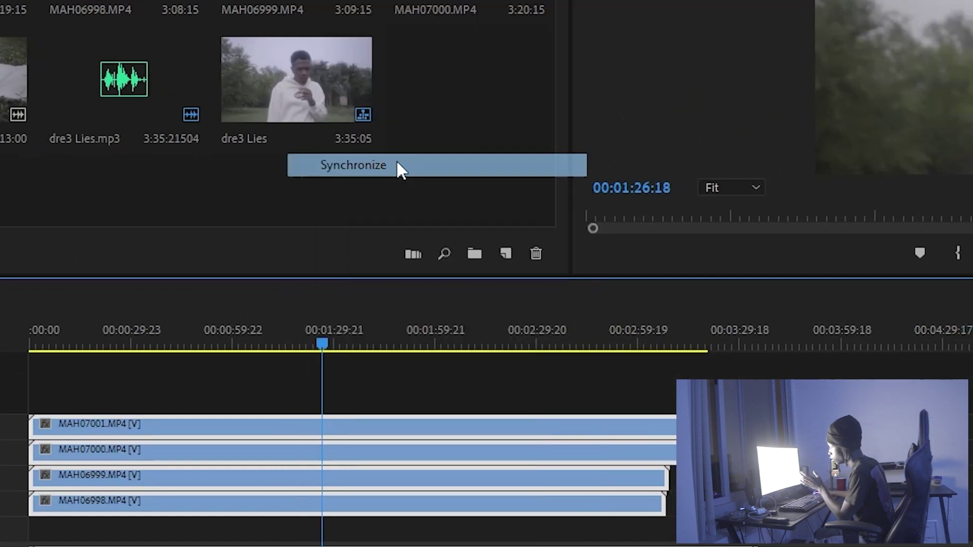
left_click(400, 165)
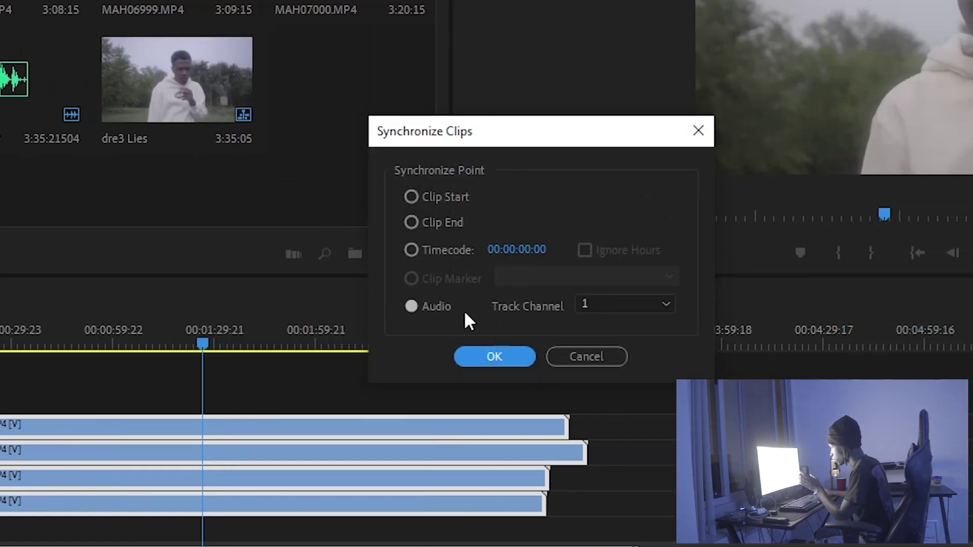
left_click(437, 306)
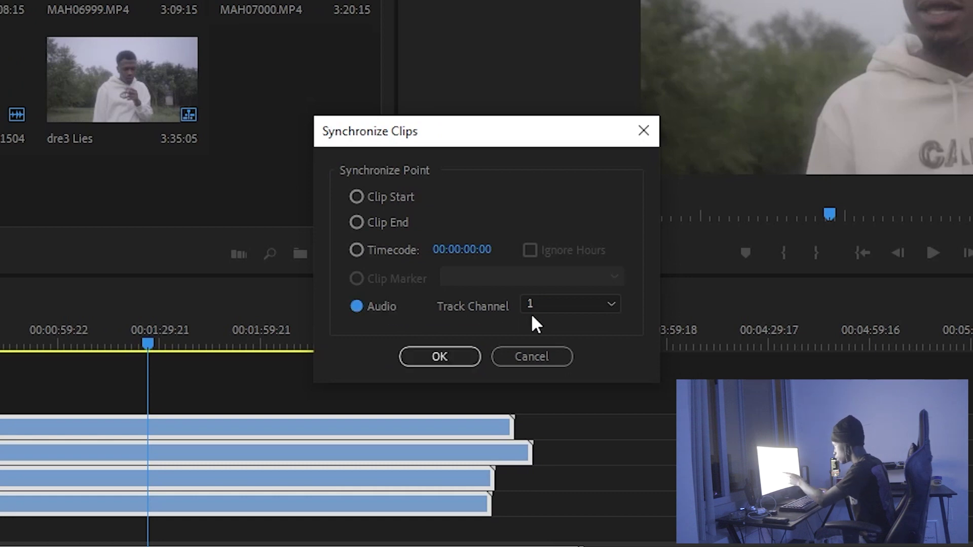
left_click(542, 303)
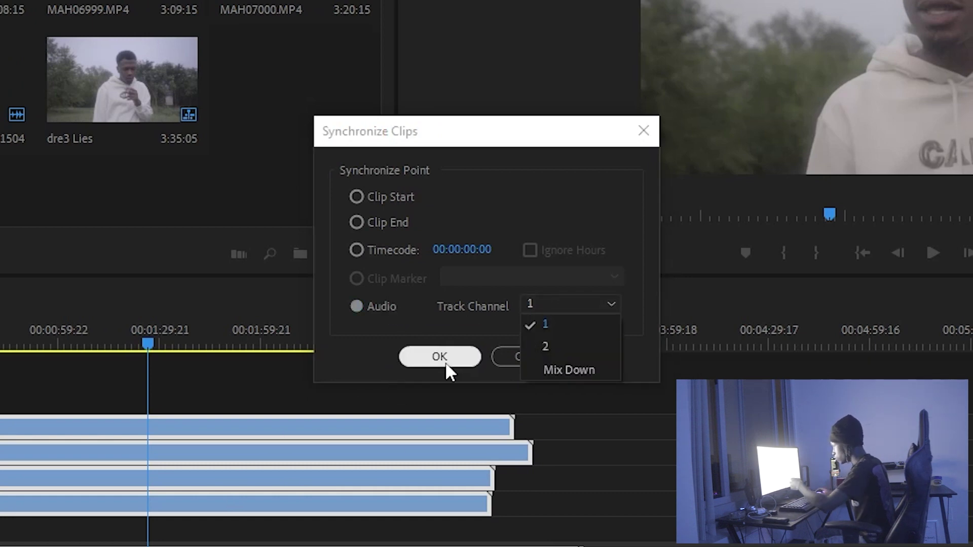
left_click(445, 335)
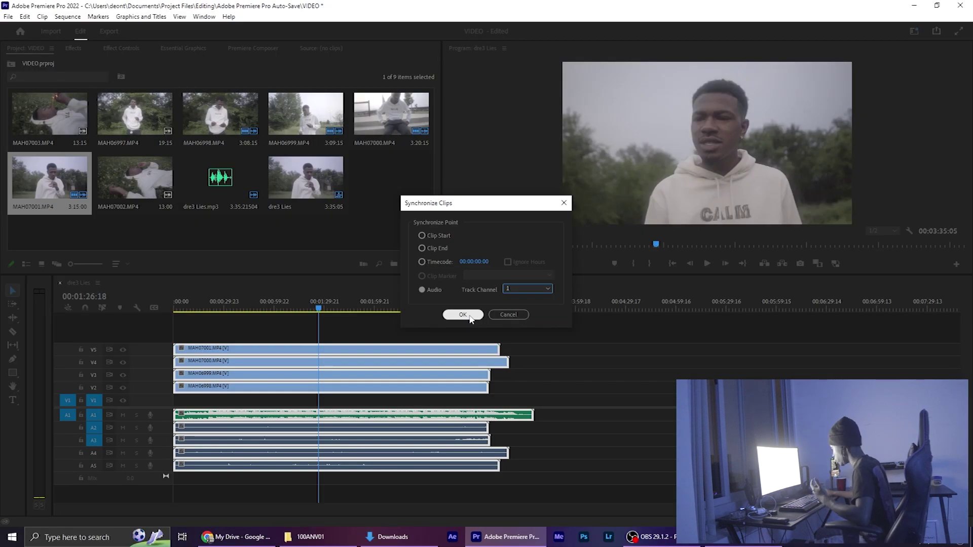
left_click(463, 315)
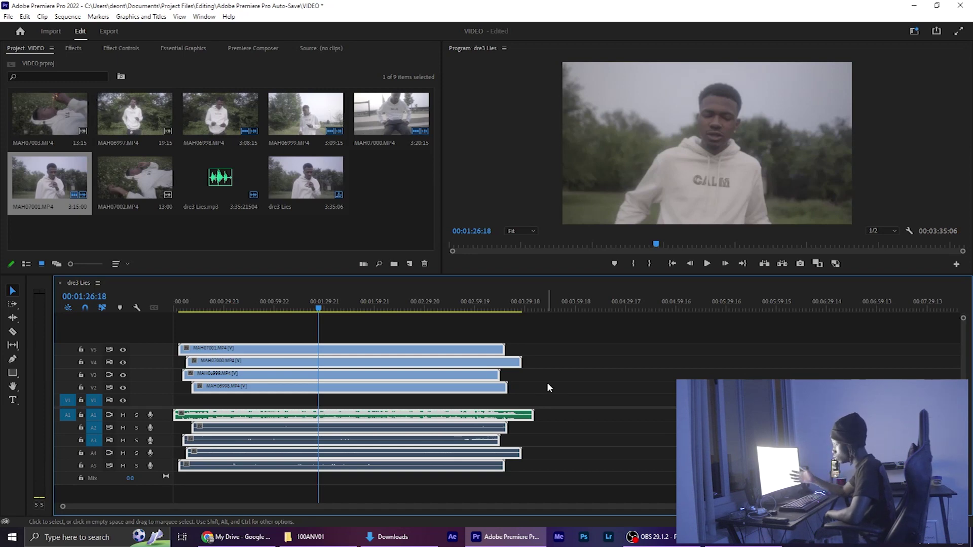
left_click(565, 369)
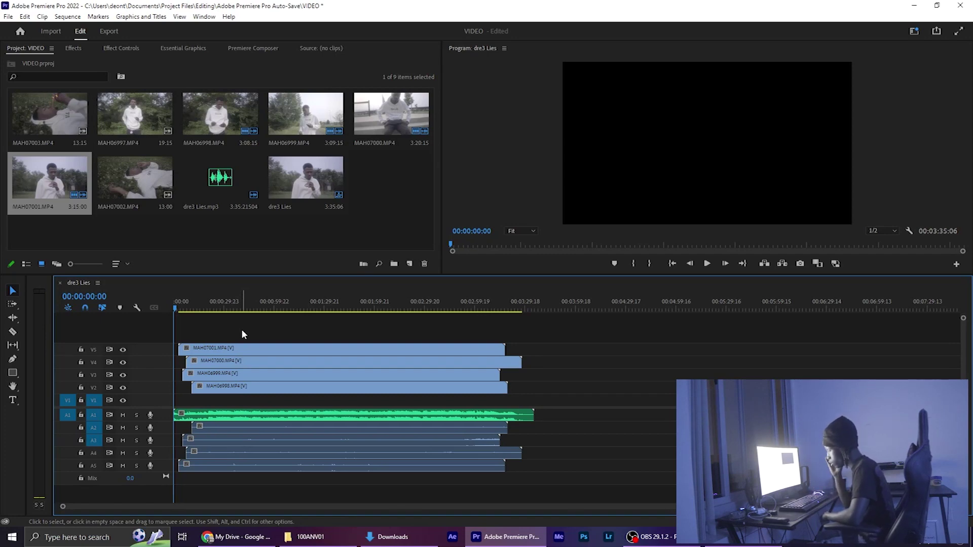
key("=")
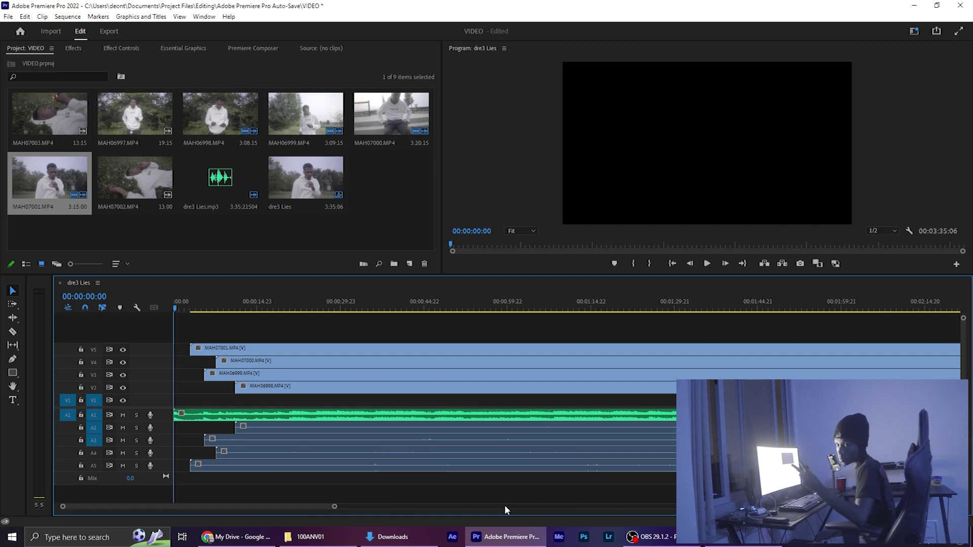
left_click_drag(334, 507, 597, 507)
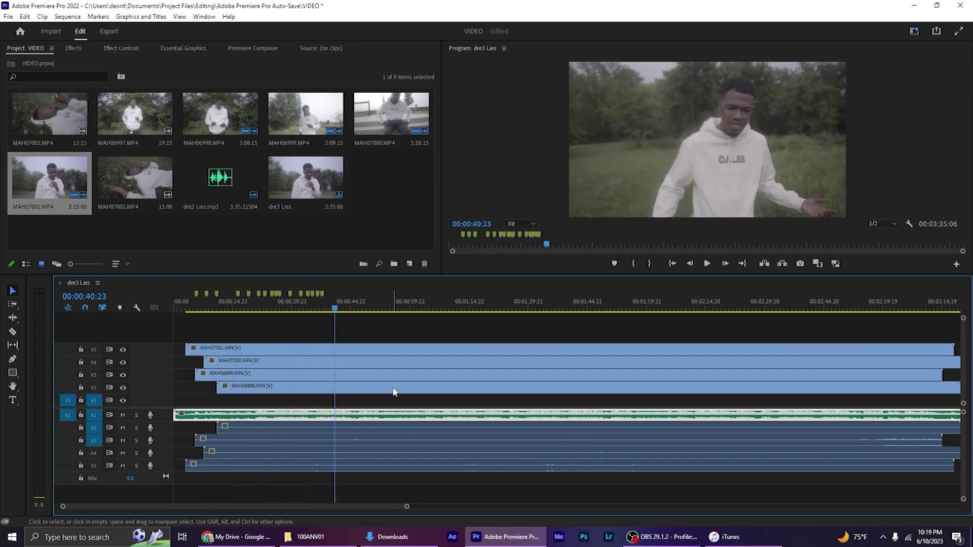
Play the song and drop a marker with M on every beat
key("space")
key("m")
key("m")
key("m")
key("m")
key("m")
key("m")
key("m")
key("m")
key("m")
key("m")
key("m")
key("m")
key("m")
key("m")
key("m")
key("m")
key("m")
key("m")
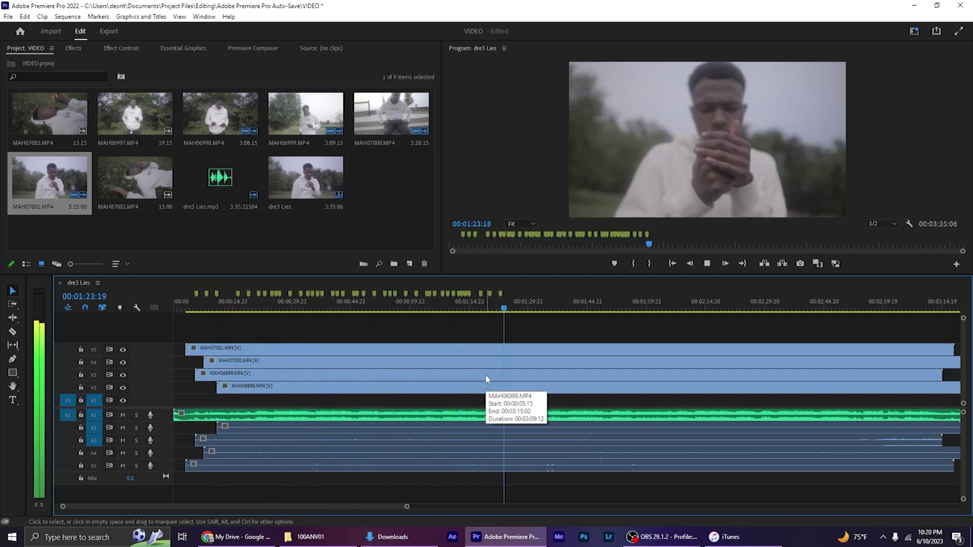
key("m")
key("m")
key("m")
key("m")
key("m")
key("m")
key("m")
key("m")
key("m")
key("m")
key("m")
key("m")
key("m")
key("m")
key("m")
key("m")
key("m")
key("m")
key("m")
key("m")
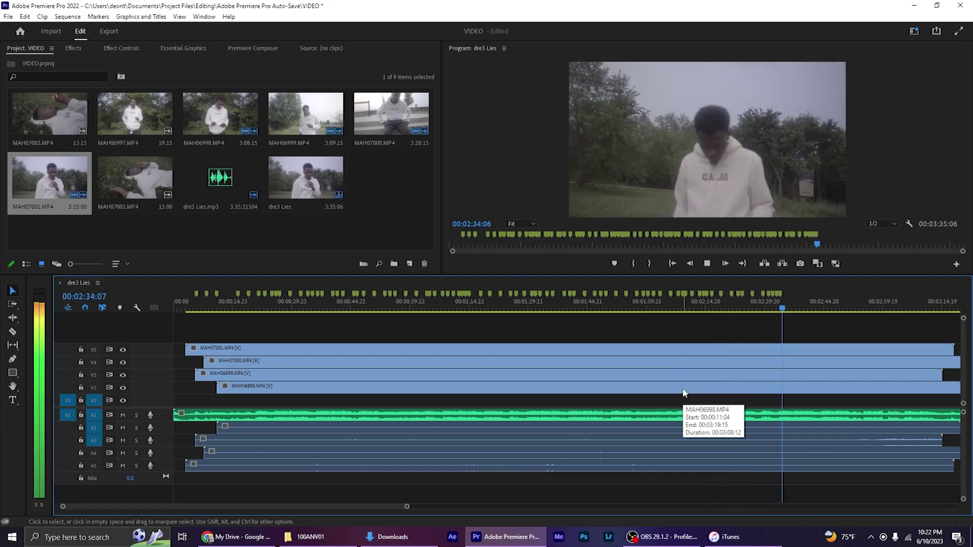
key("m")
key("m")
key("m")
key("m")
key("m")
key("m")
key("m")
key("m")
key("m")
key("m")
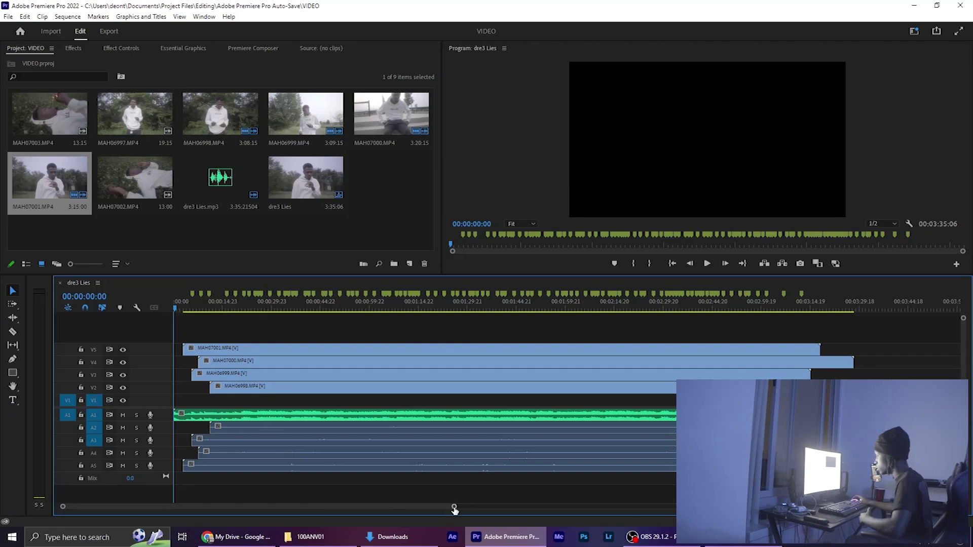
left_click_drag(454, 507, 398, 507)
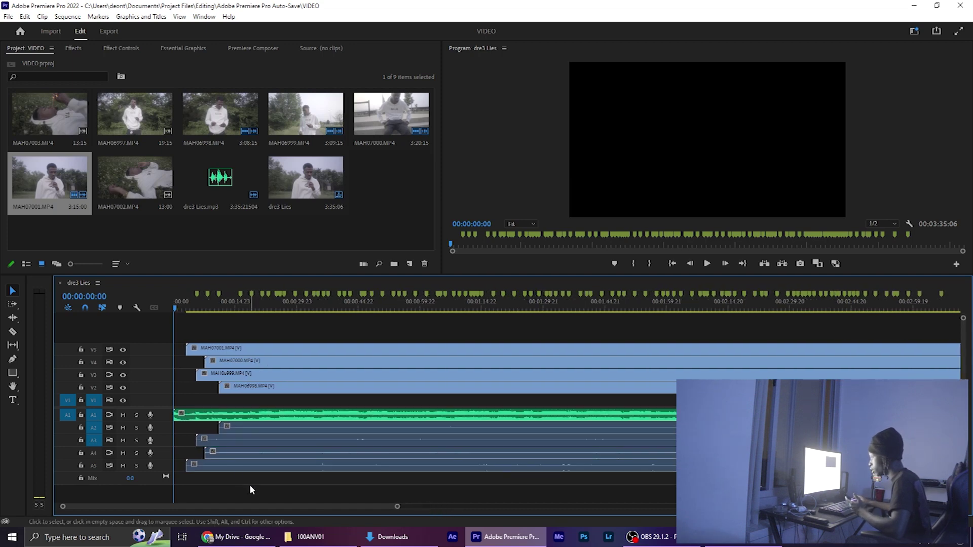
Unlink the stacked video clips and delete their camera audio on A2–A5
left_click_drag(249, 487, 198, 344)
right_click(274, 365)
left_click(329, 186)
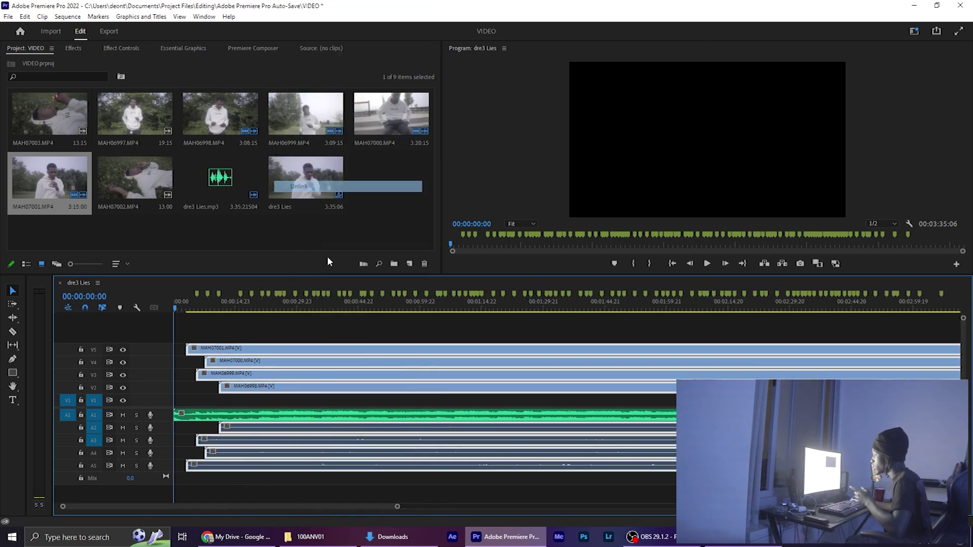
left_click_drag(326, 480, 323, 423)
key("Delete")
Delete the now-empty audio tracks, leaving only the song on A1
right_click(153, 431)
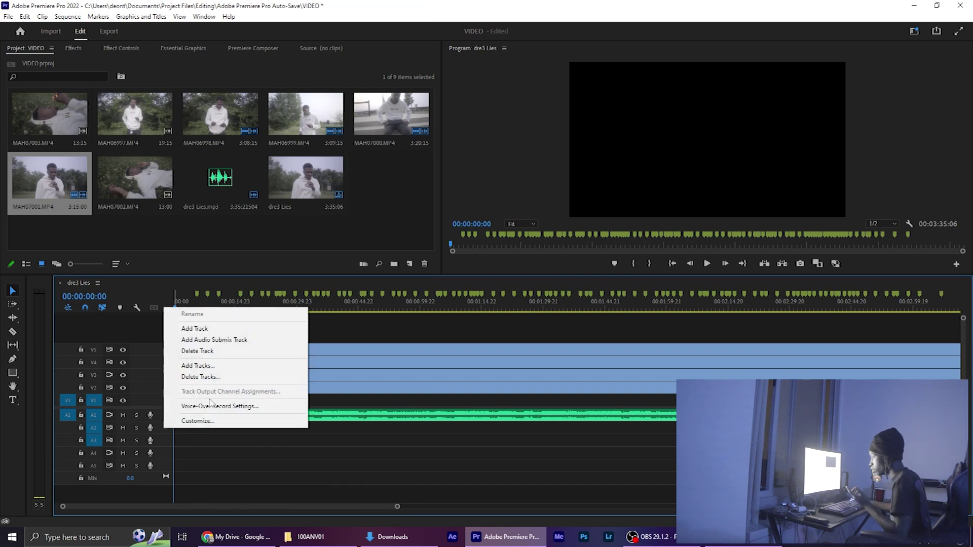
left_click(197, 380)
left_click(425, 261)
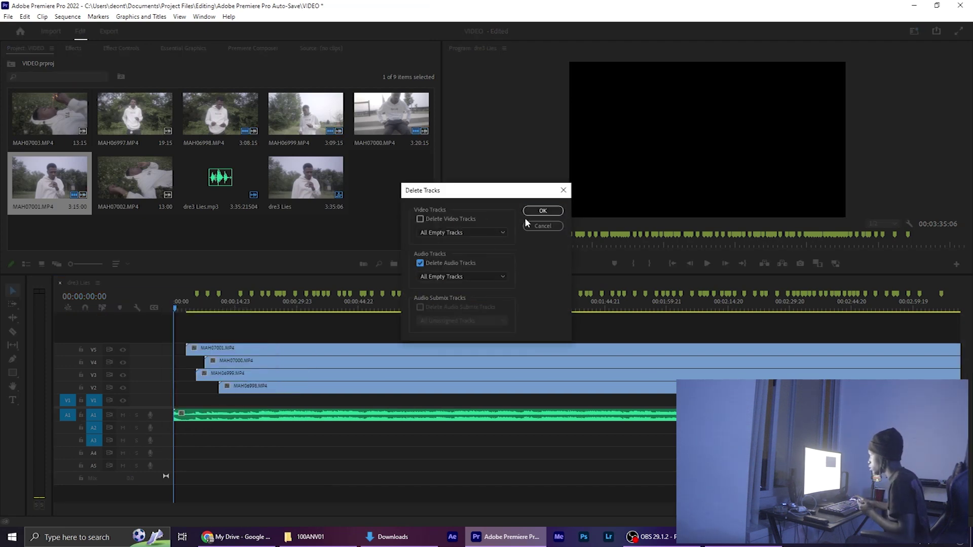
left_click(530, 211)
Enlarge the video tracks, zoom out to the whole sequence and select the V5 clip MAH07001
left_click_drag(161, 407, 160, 452)
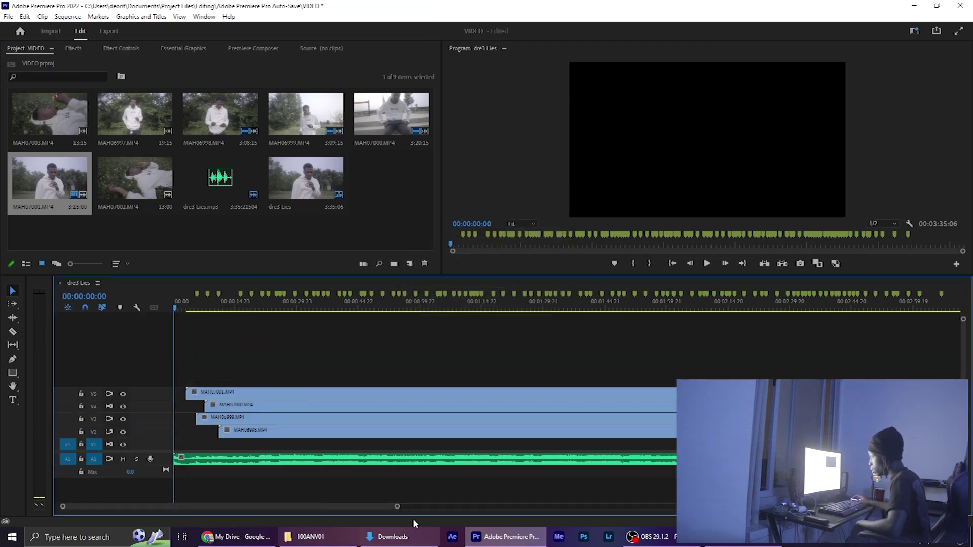
key("minus")
left_click(373, 302)
left_click(402, 393)
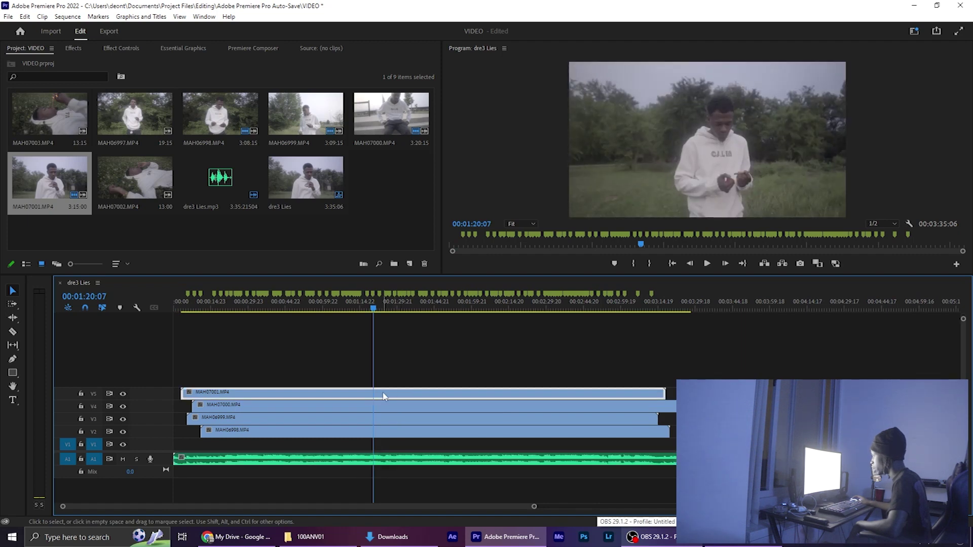
right_click(383, 396)
Label the clips Violet on V5, Cerulean on V4, Mango on V3 and Forest on V2
mouse_move(434, 316)
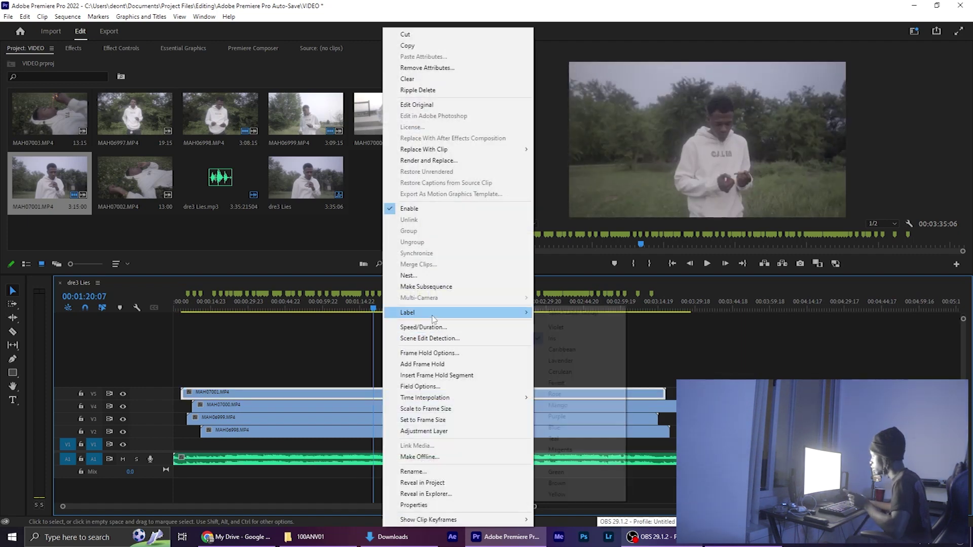
left_click(555, 327)
right_click(460, 399)
mouse_move(506, 313)
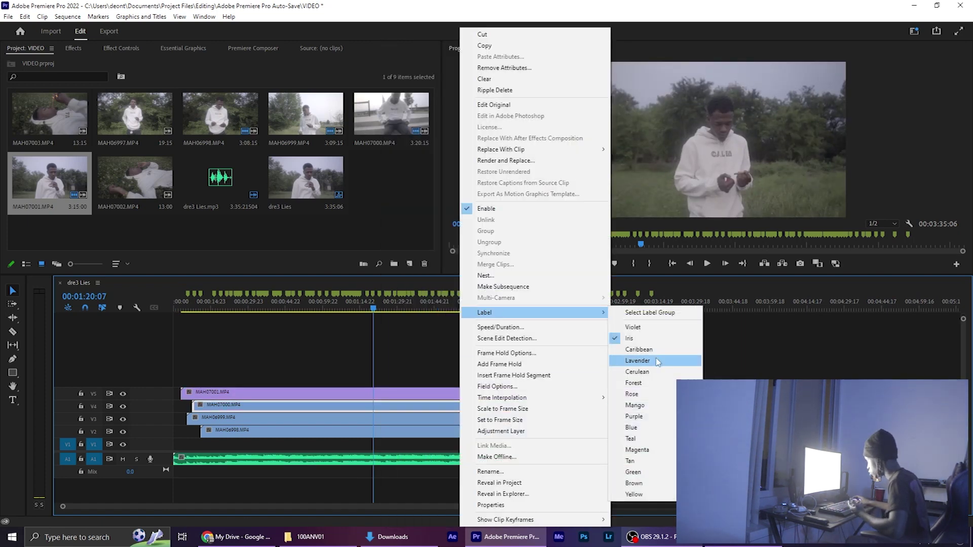
left_click(638, 371)
right_click(456, 421)
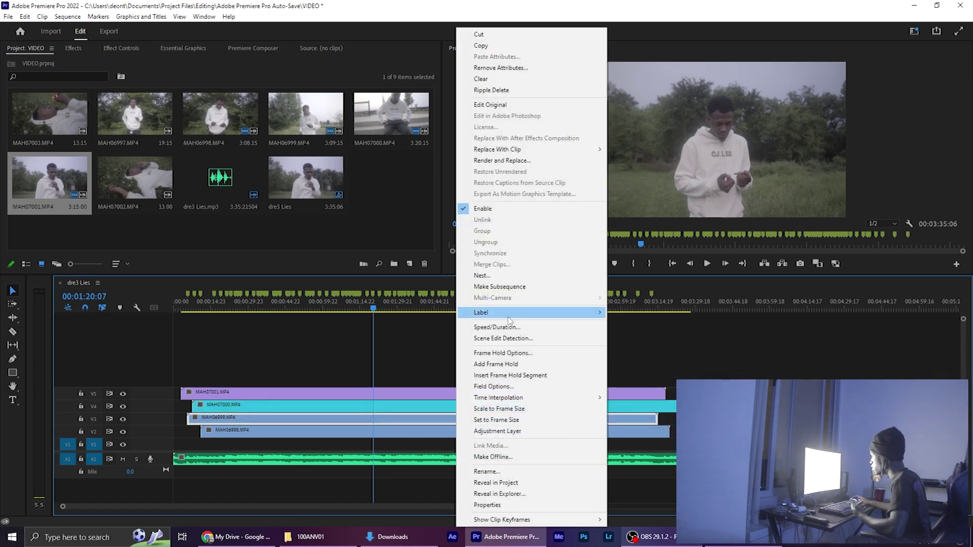
mouse_move(510, 314)
left_click(636, 420)
right_click(456, 430)
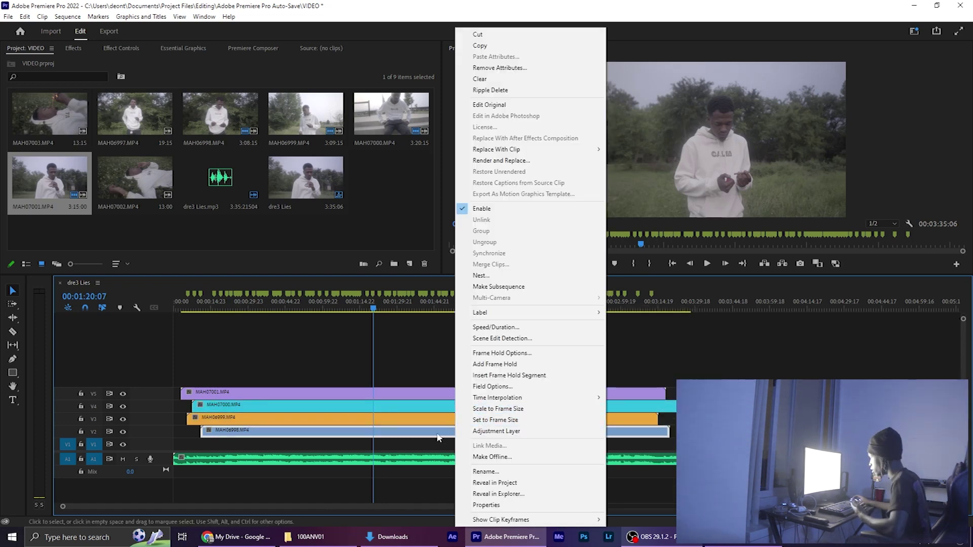
mouse_move(507, 312)
left_click(600, 383)
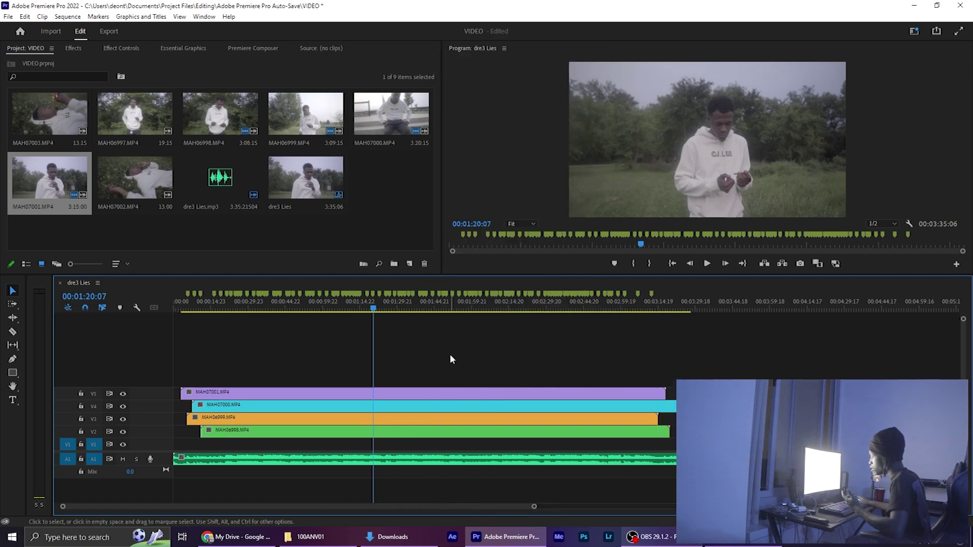
left_click_drag(532, 506, 486, 506)
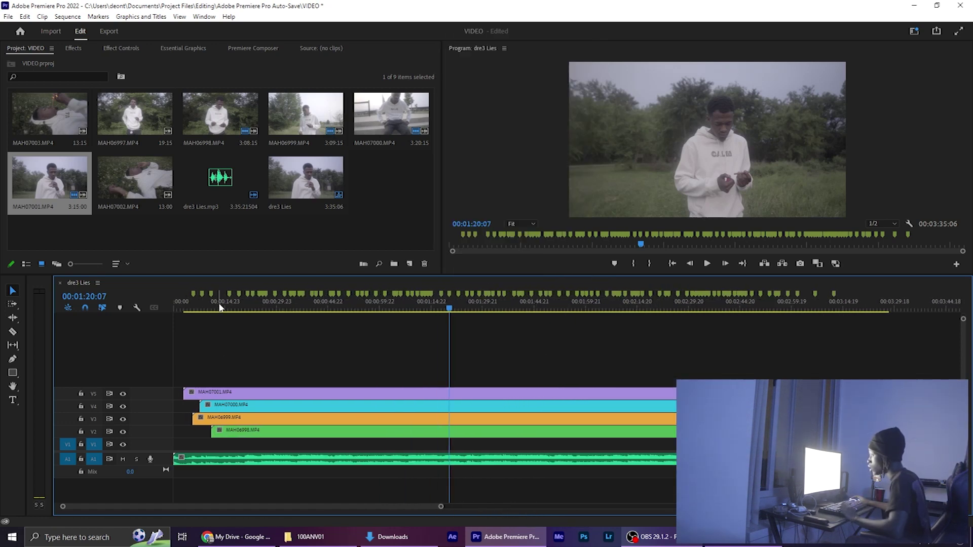
Align the playhead with the first beat near 00:00:05:19 and cut all tracks there
left_click(207, 308)
left_click_drag(206, 308, 190, 311)
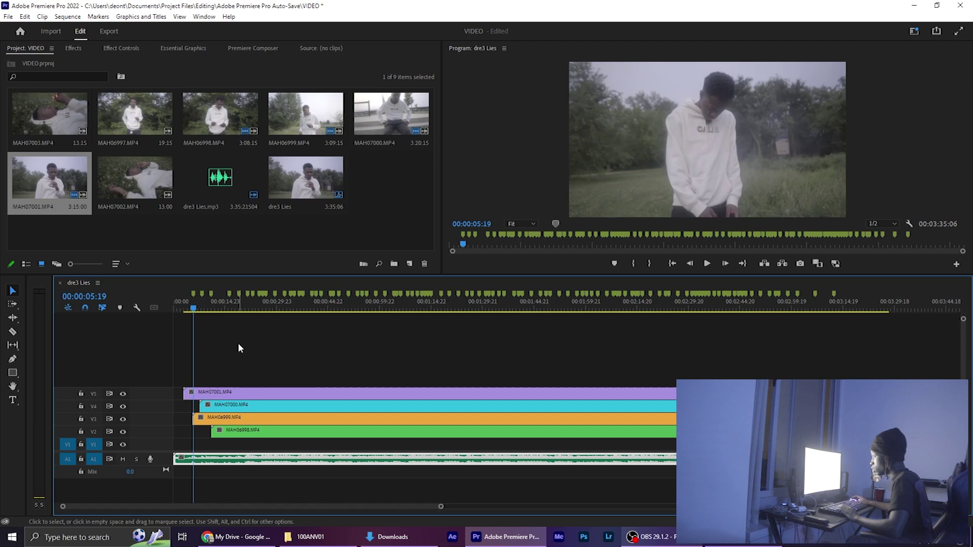
key("c")
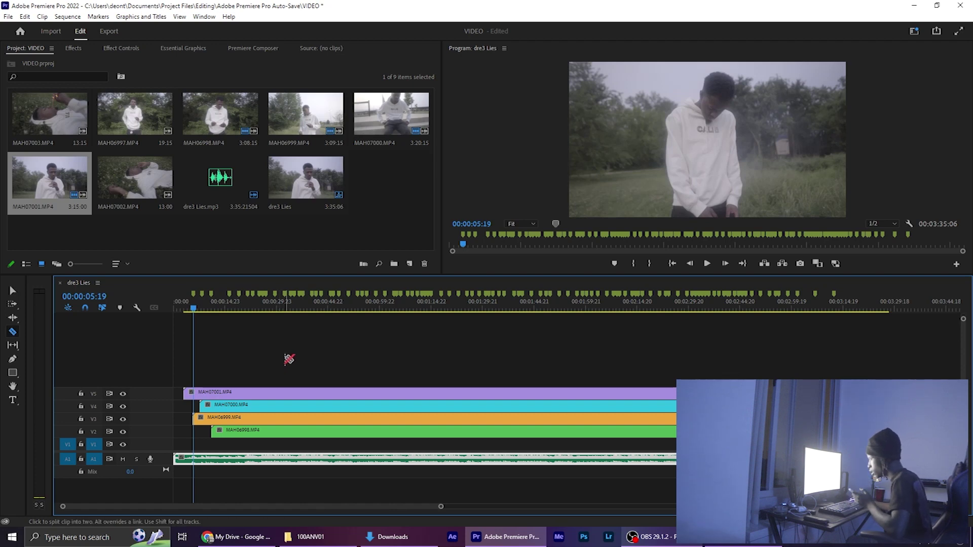
mouse_move(197, 310)
left_mouse_down()
mouse_move(184, 304)
mouse_move(196, 311)
left_mouse_up()
key("ctrl+shift+k")
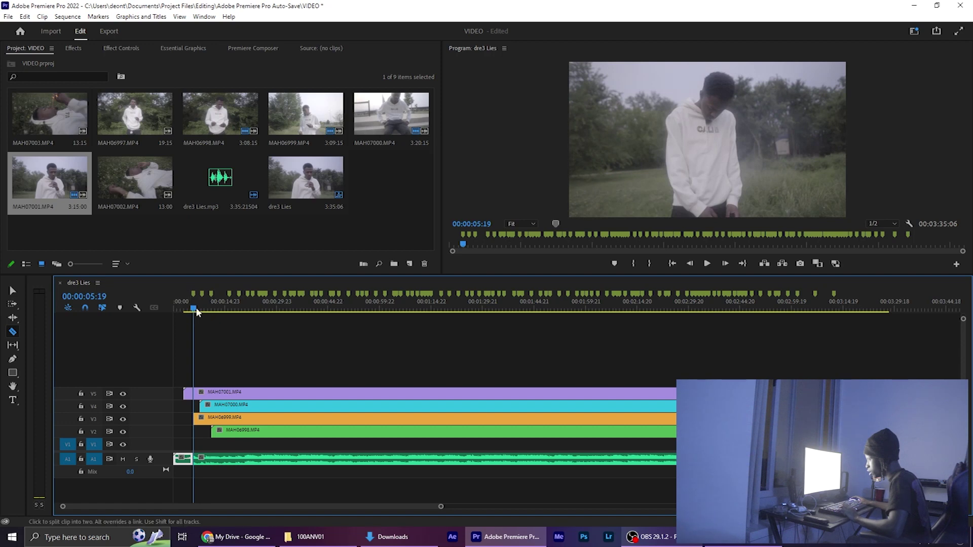
Split all tracks with the Razor tool at each remaining beat marker along the sequence
left_click(201, 398, "shift")
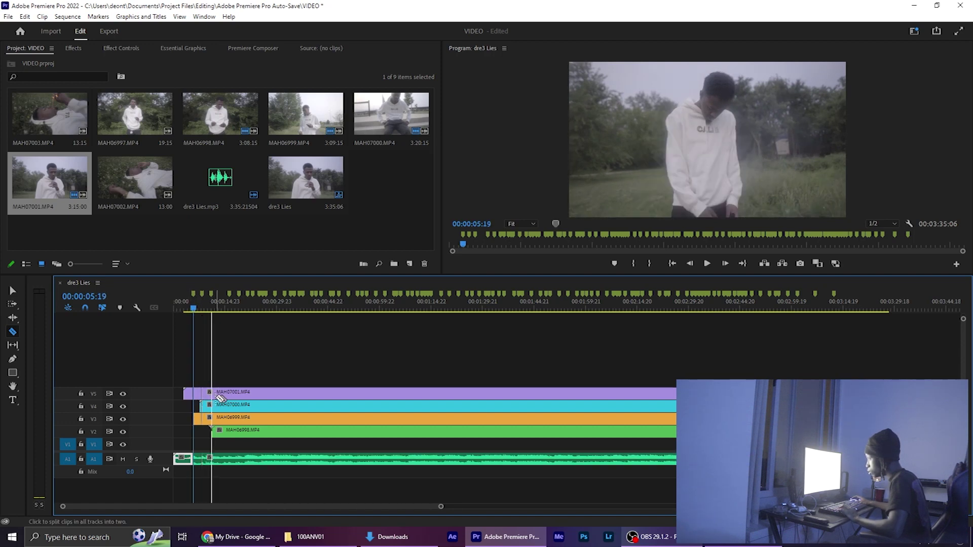
left_click(211, 398, "shift")
left_click(228, 398, "shift")
left_click(239, 397, "shift")
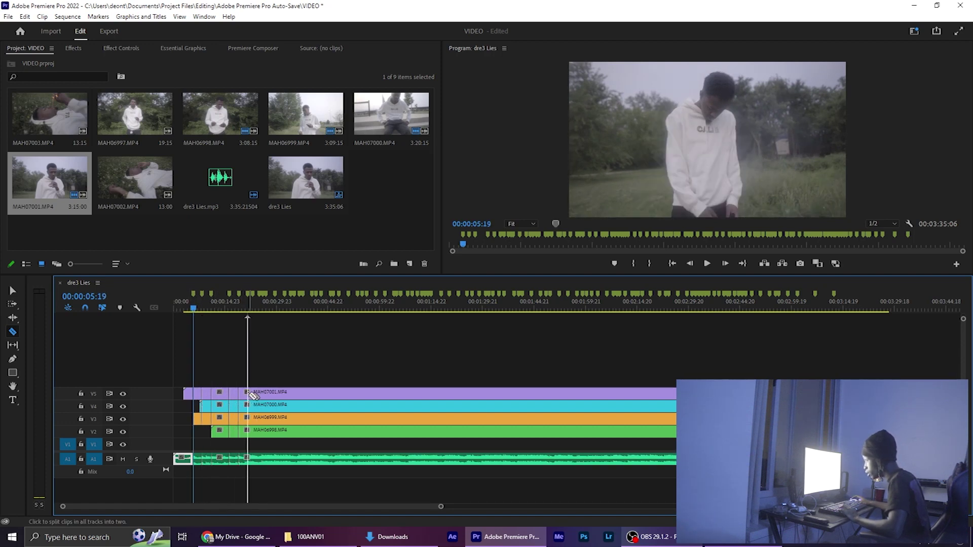
left_click(250, 397, "shift")
left_click(256, 398, "shift")
left_click(263, 403, "shift")
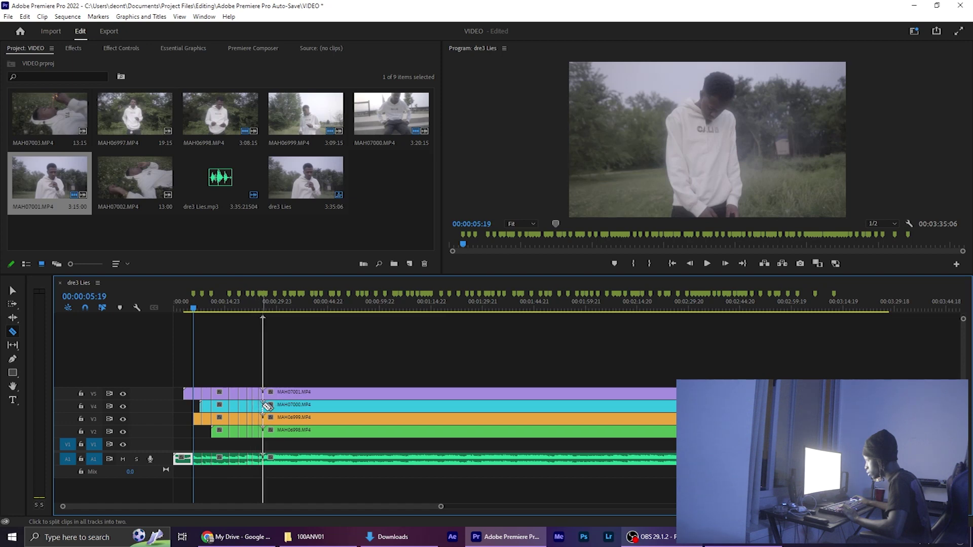
left_click(267, 404, "shift")
left_click(272, 404, "shift")
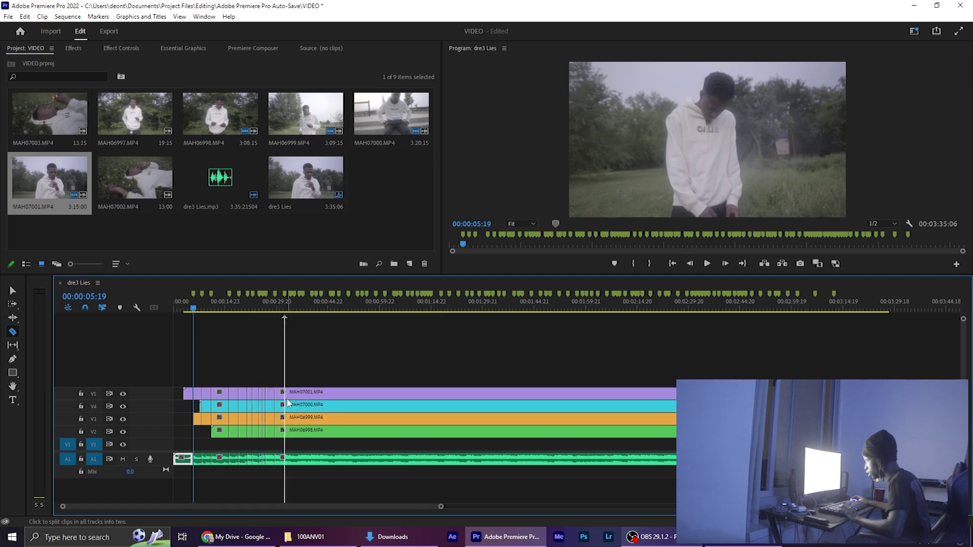
left_click(288, 404, "shift")
left_click(294, 404, "shift")
left_click(298, 402, "shift")
left_click(301, 402, "shift")
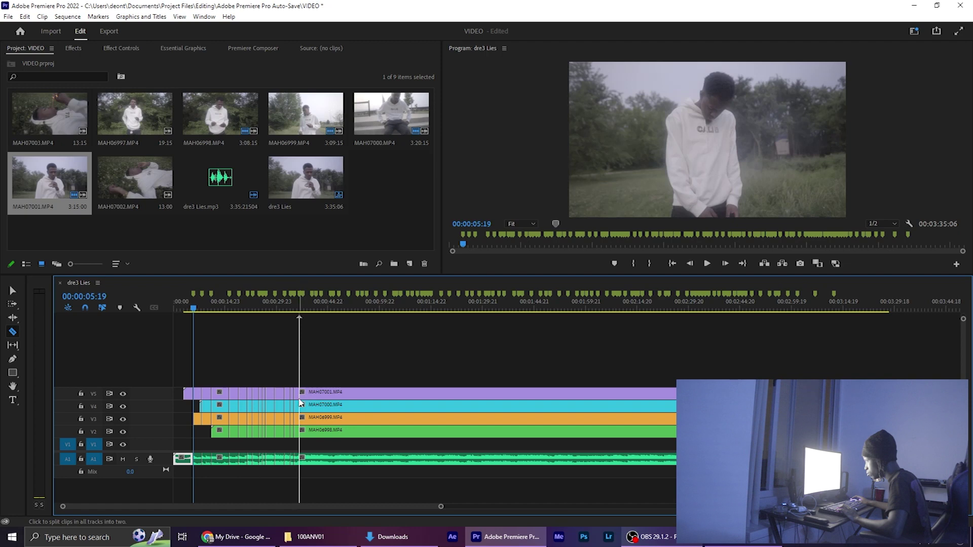
left_click(307, 403, "shift")
left_click(311, 404, "shift")
left_click(318, 405, "shift")
left_click(338, 405, "shift")
left_click(358, 405, "shift")
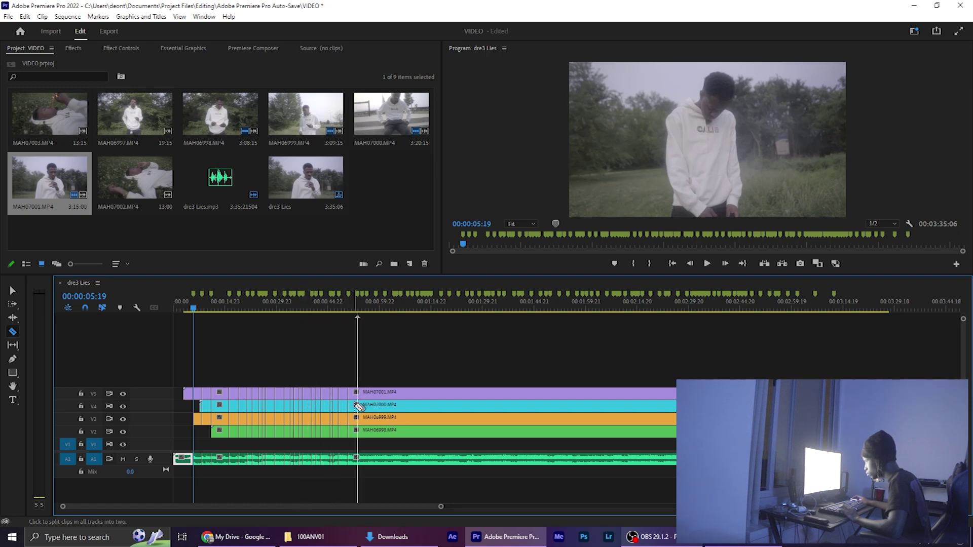
left_click(383, 405, "shift")
left_click(406, 405, "shift")
left_click(431, 405, "shift")
left_click(458, 405, "shift")
left_click(487, 405, "shift")
left_click(514, 406, "shift")
left_click(527, 406, "shift")
left_click(542, 406, "shift")
left_click(558, 405, "shift")
left_click(574, 406, "shift")
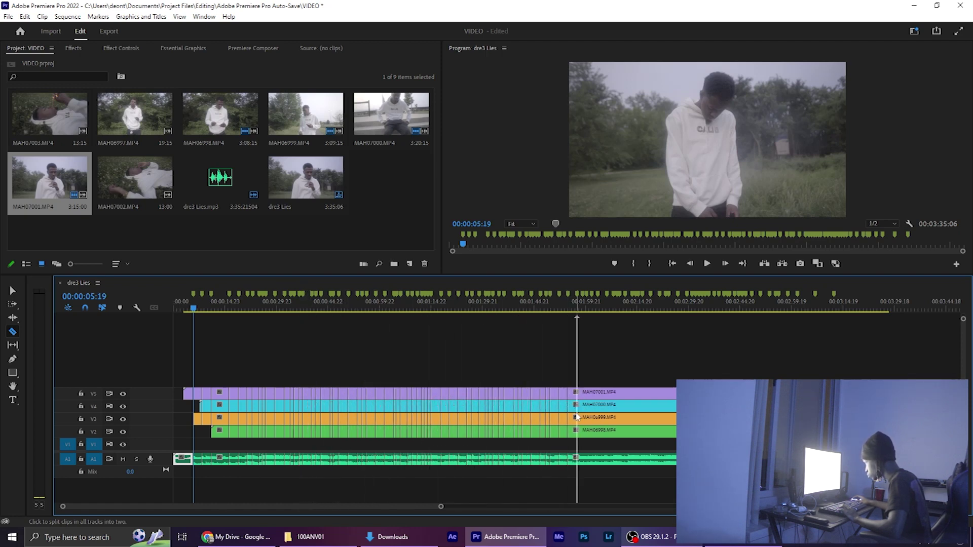
left_click(593, 406, "shift")
left_click(613, 405, "shift")
left_click(631, 405, "shift")
left_click(654, 406, "shift")
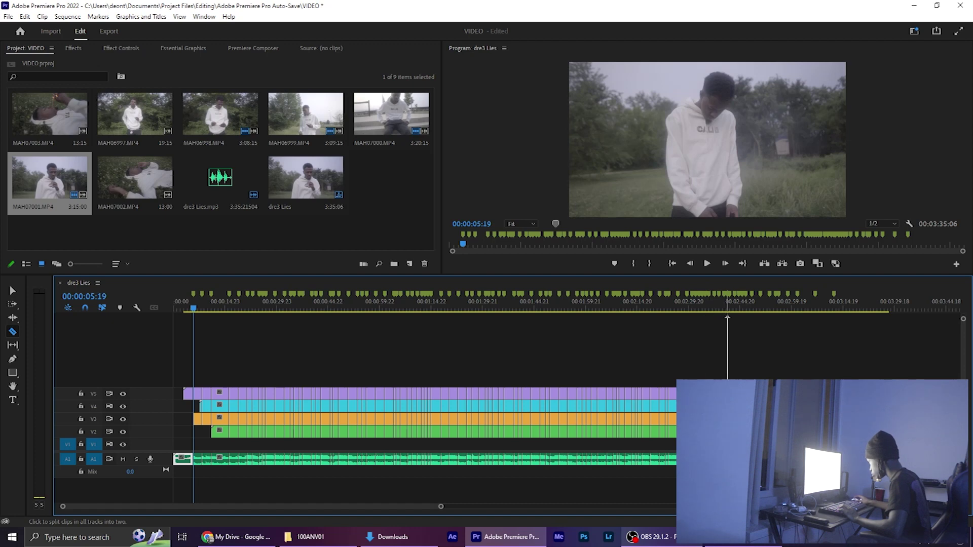
key("v")
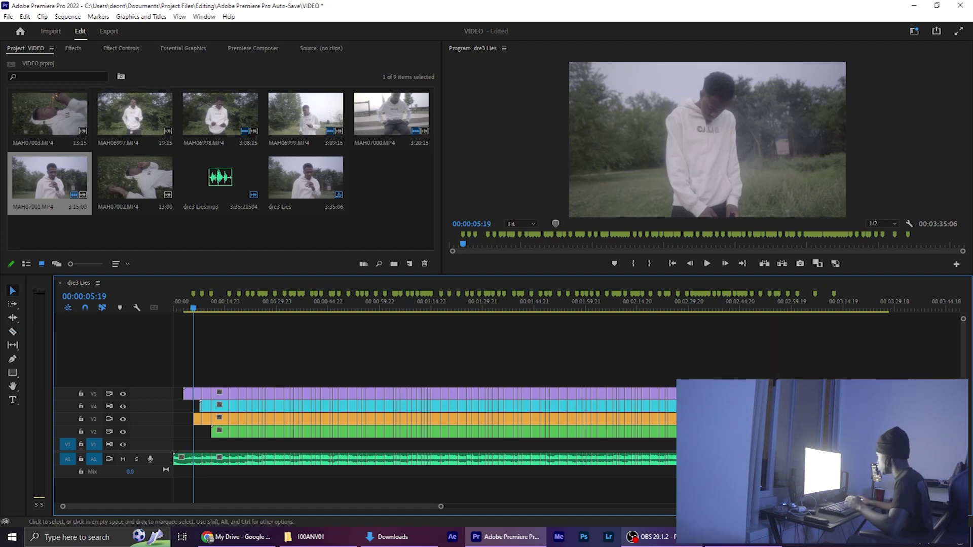
Replace the chopped A1 audio with one uncut dre3 Lies.mp3 clip starting at zero
left_click_drag(619, 468, 177, 469)
key("Delete")
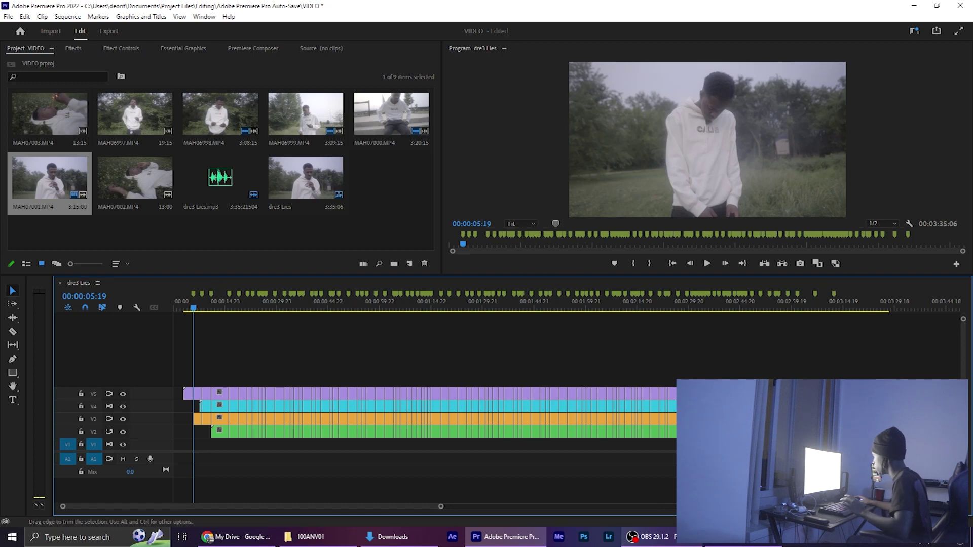
left_click_drag(256, 467, 182, 459)
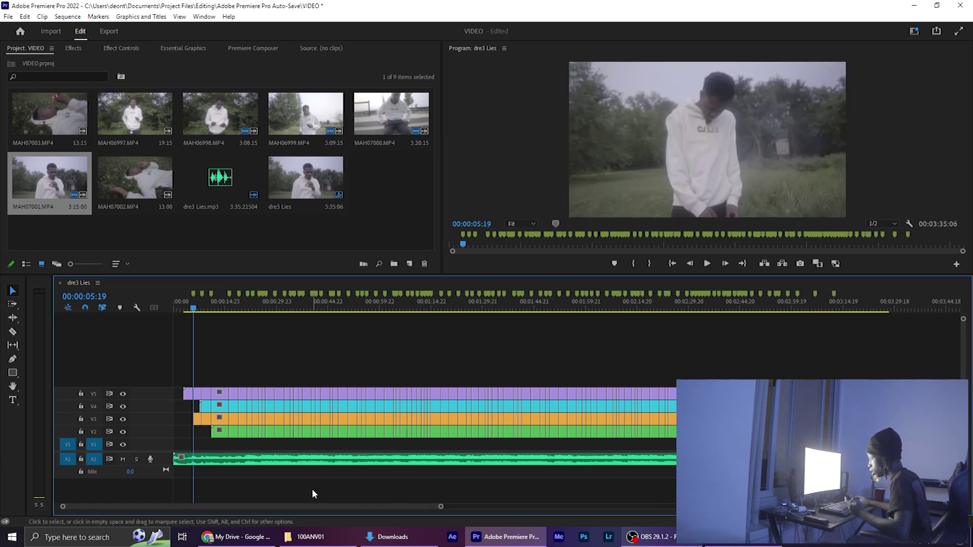
key("Up")
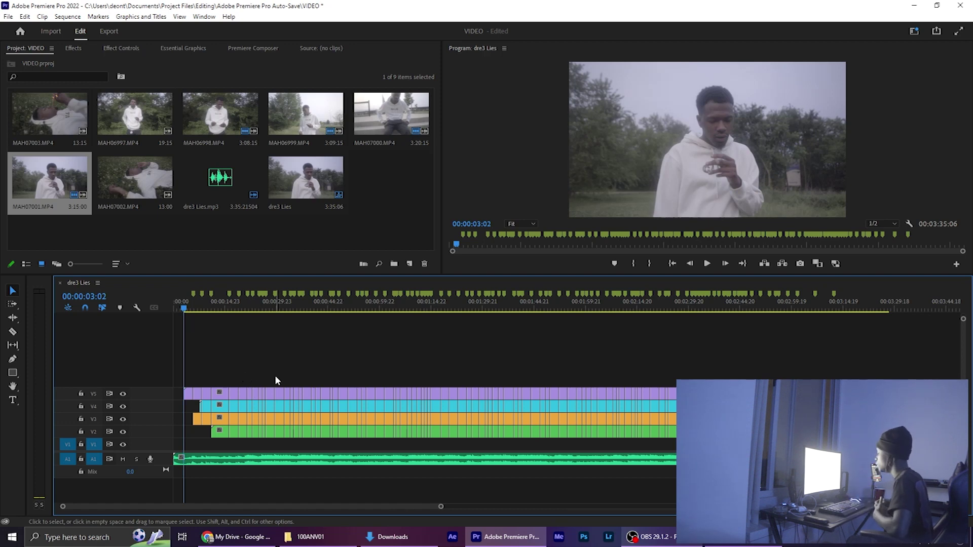
key("=")
Delete the opening clip pieces before 00:00:09:23 and preview the edit from about 10 seconds
key("Delete")
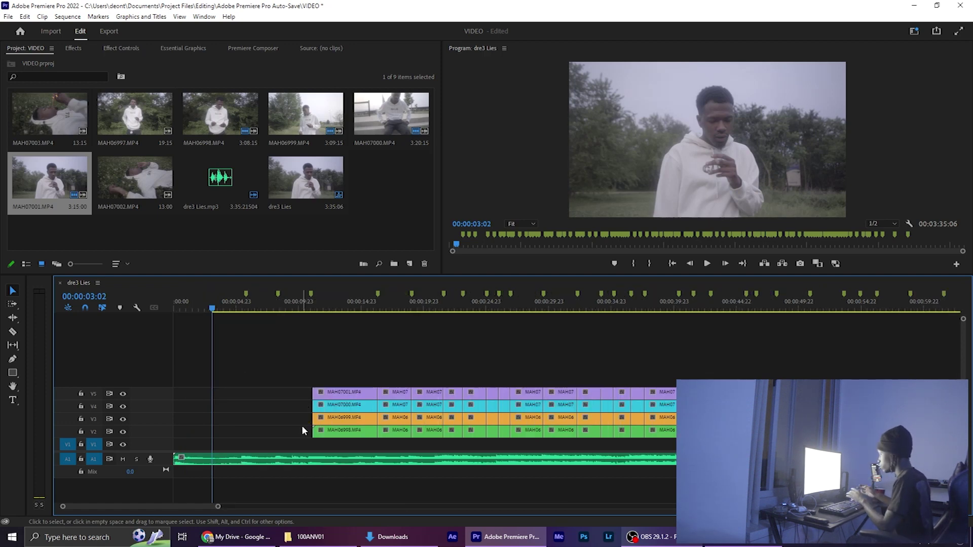
left_click(311, 307)
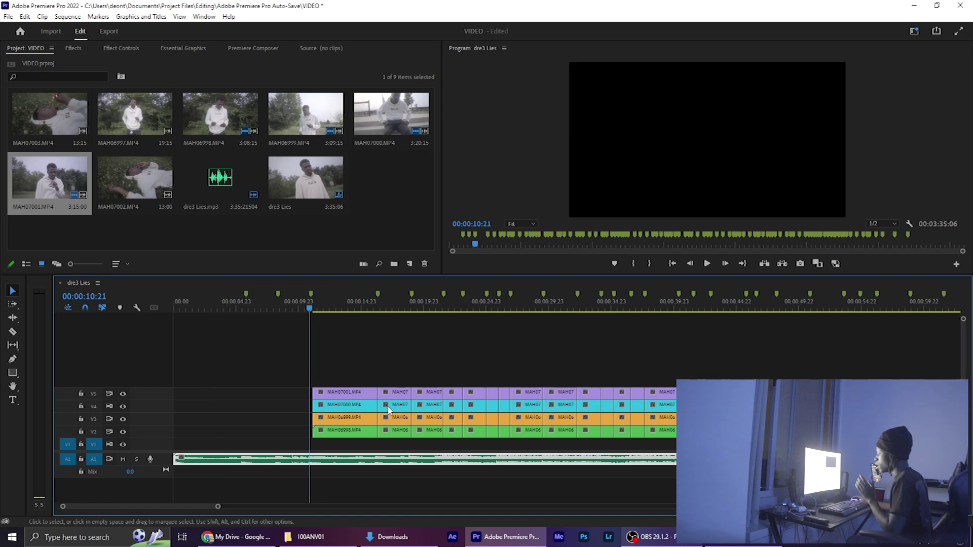
left_click(385, 372)
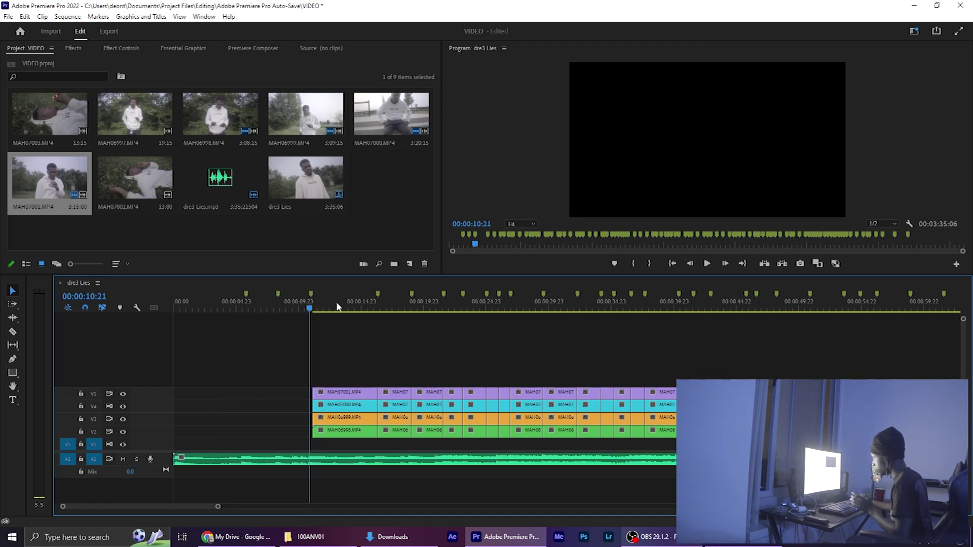
key("space")
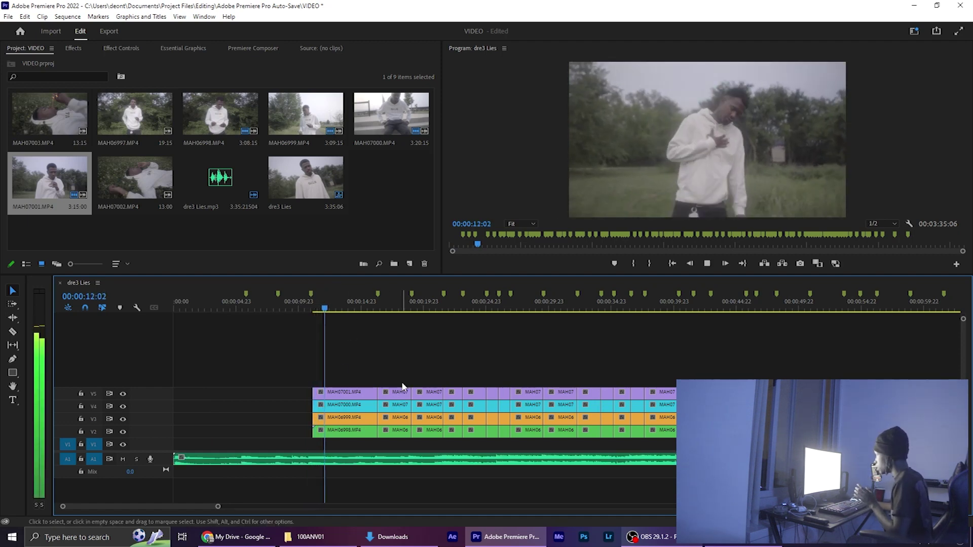
left_click(432, 398)
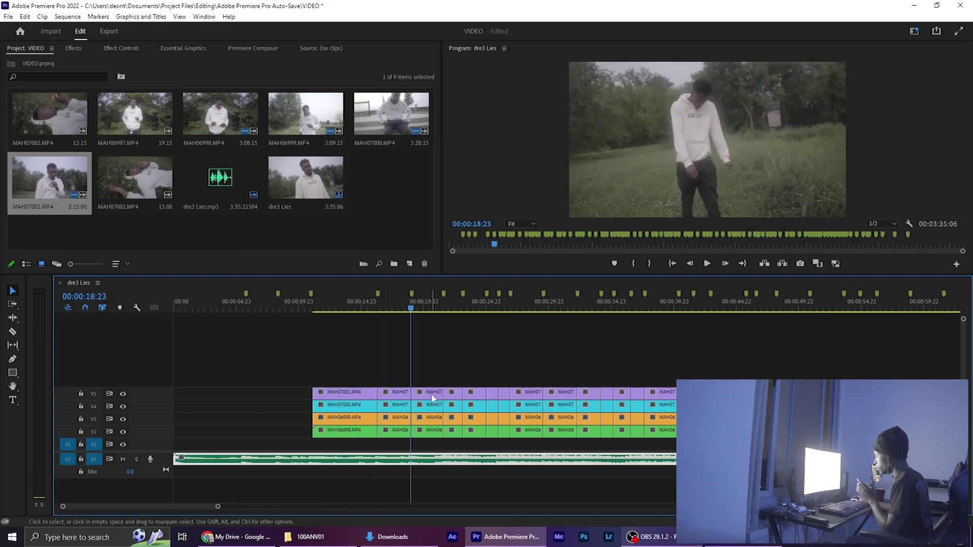
Remove the V5 and V4 pieces at the 18-second beat, undoing one deletion
left_click(433, 399)
key("Delete")
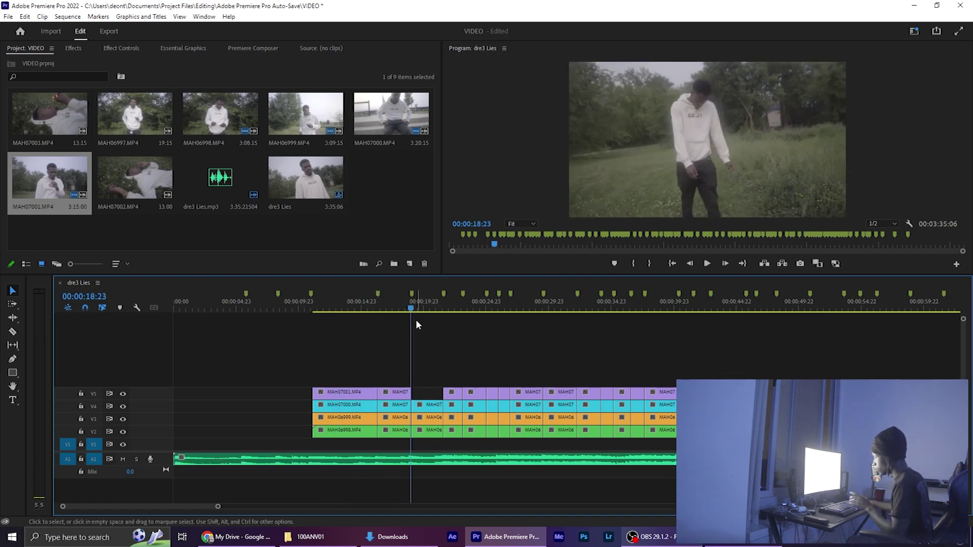
key("space")
key("space")
left_click(432, 407)
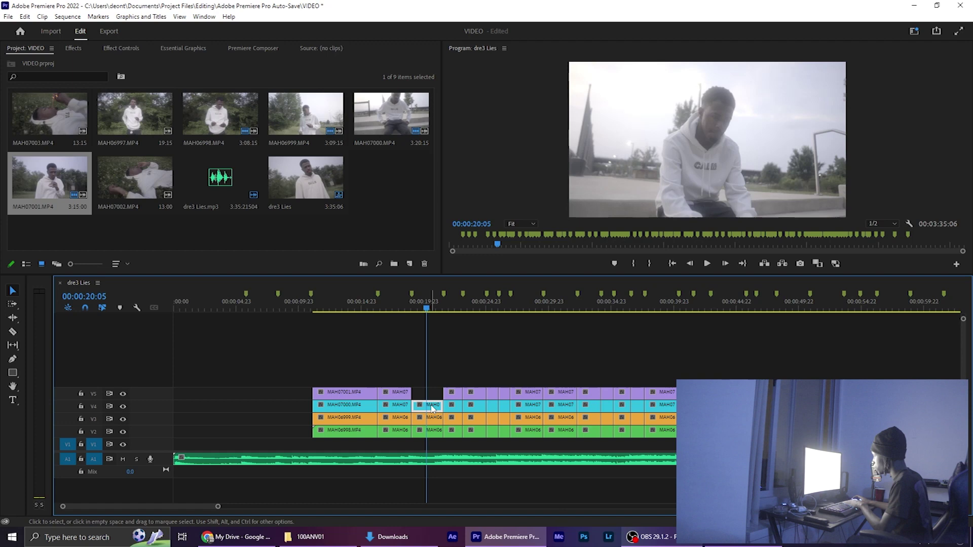
key("Delete")
key("Delete")
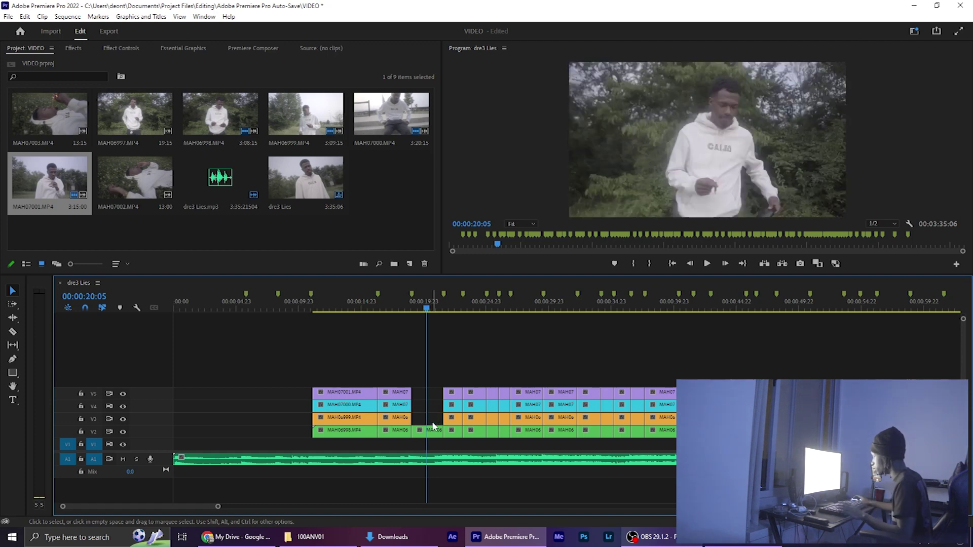
key("ctrl+z")
key("ctrl+z")
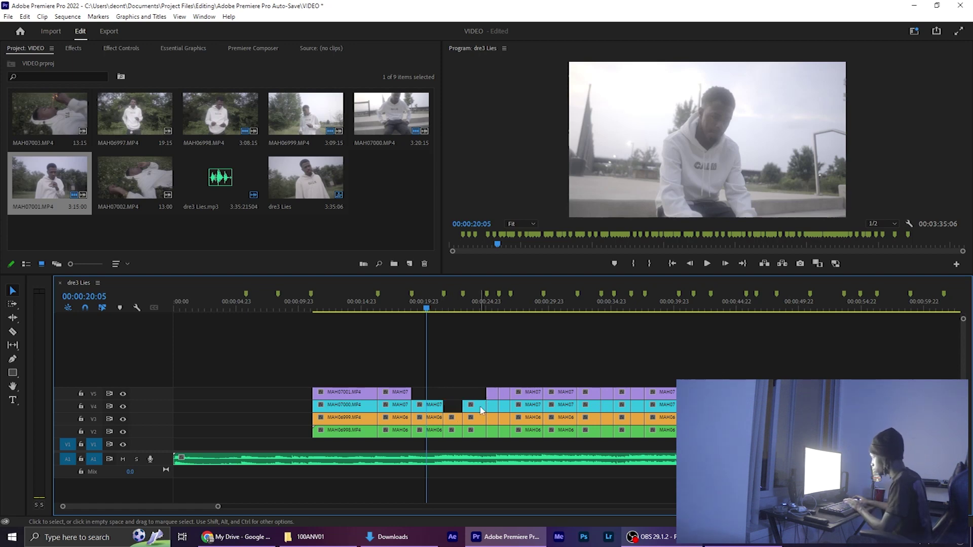
Delete V5 and V4 pieces between about 24 and 35 seconds, then play back the stepped edit
left_click(522, 393)
key("Delete")
left_click(527, 406)
key("Delete")
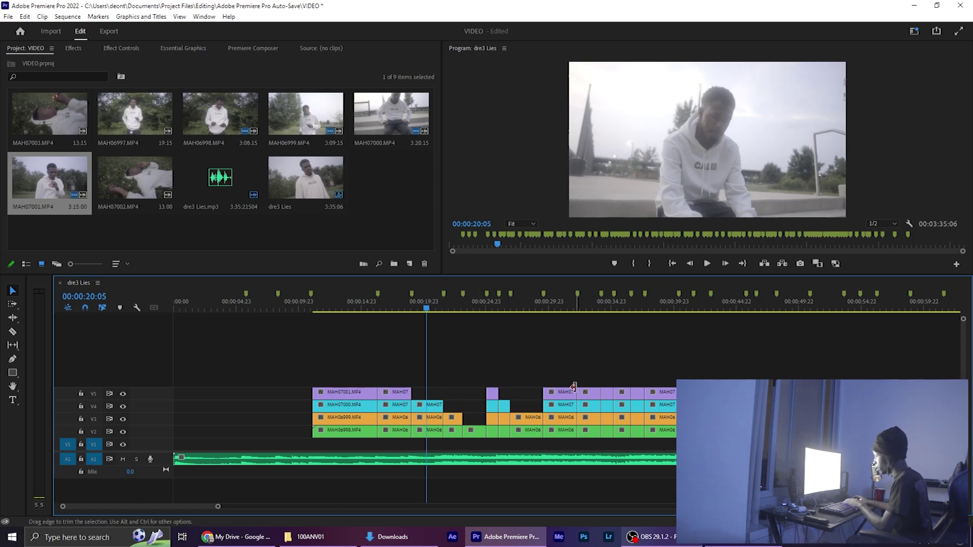
left_click(568, 408)
key("Delete")
left_click(563, 418)
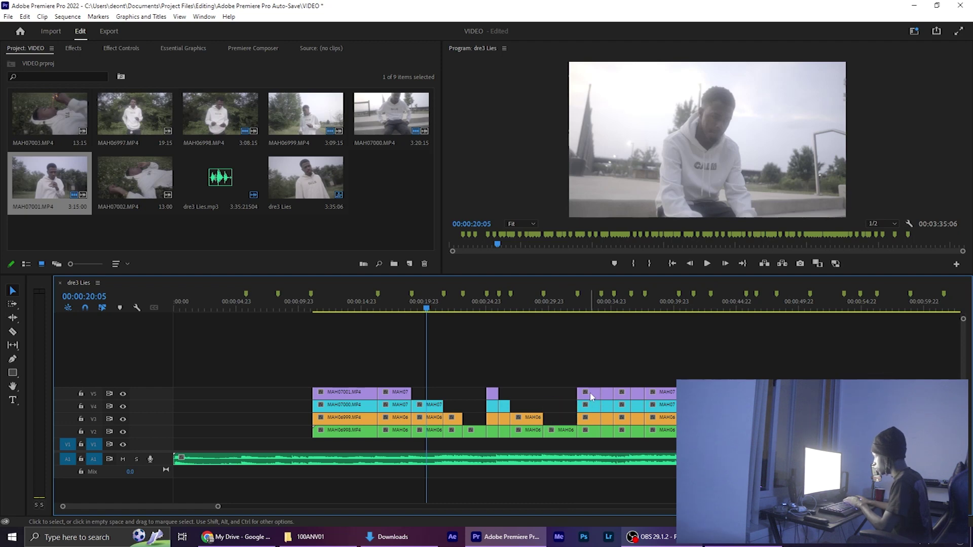
left_click(608, 405)
key("Delete")
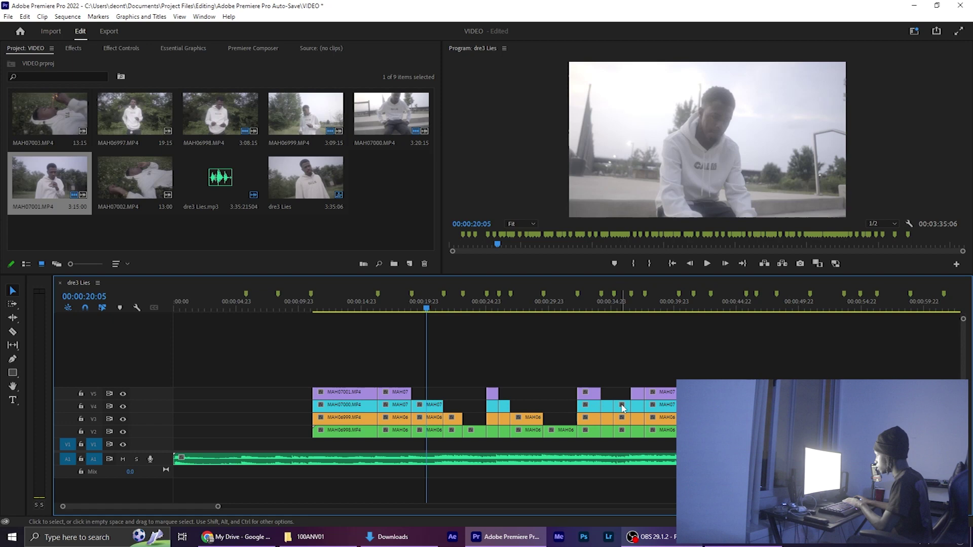
left_click(622, 408)
key("Delete")
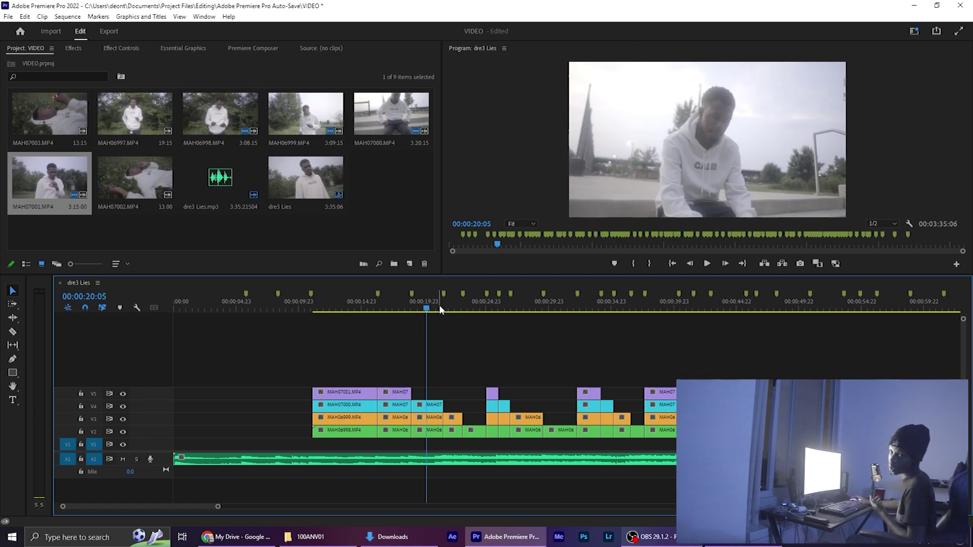
key("space")
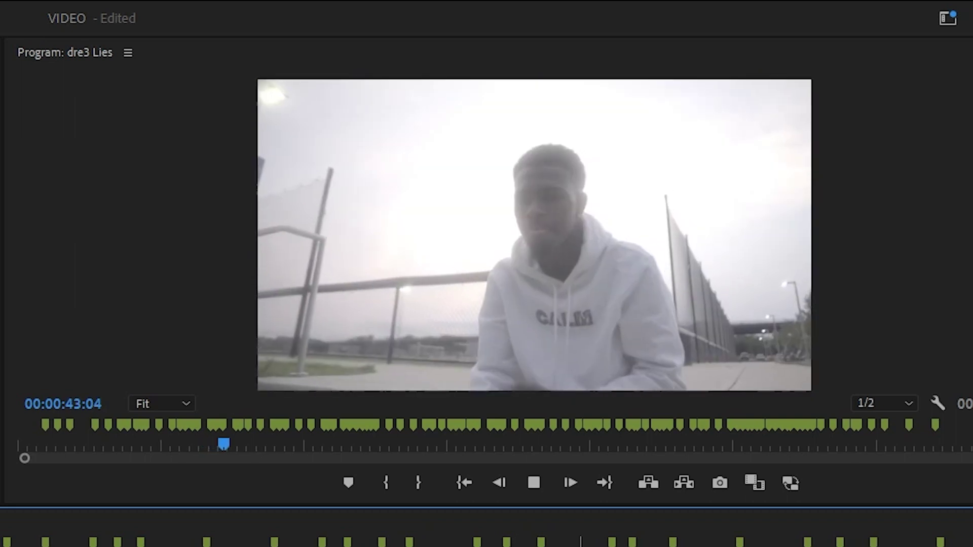
key("space")
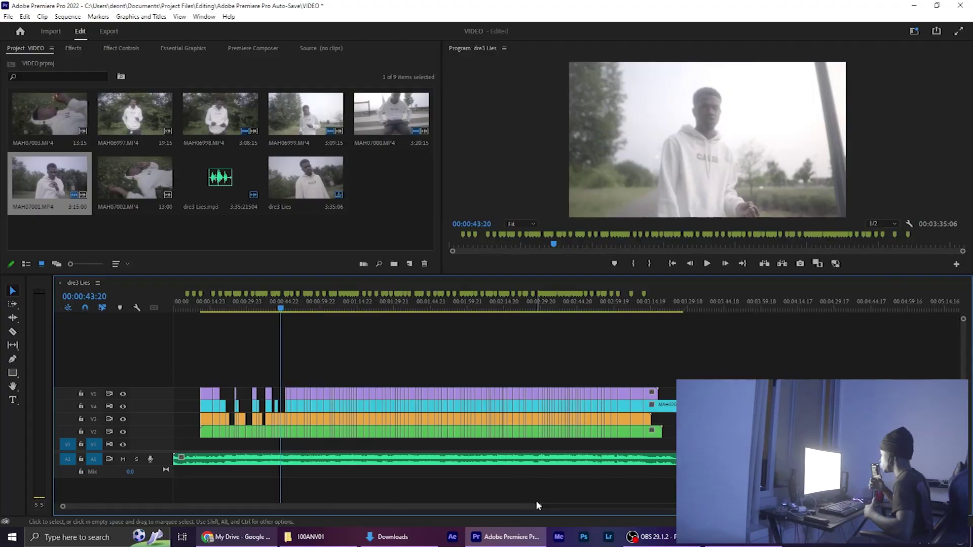
left_click_drag(298, 362, 709, 445)
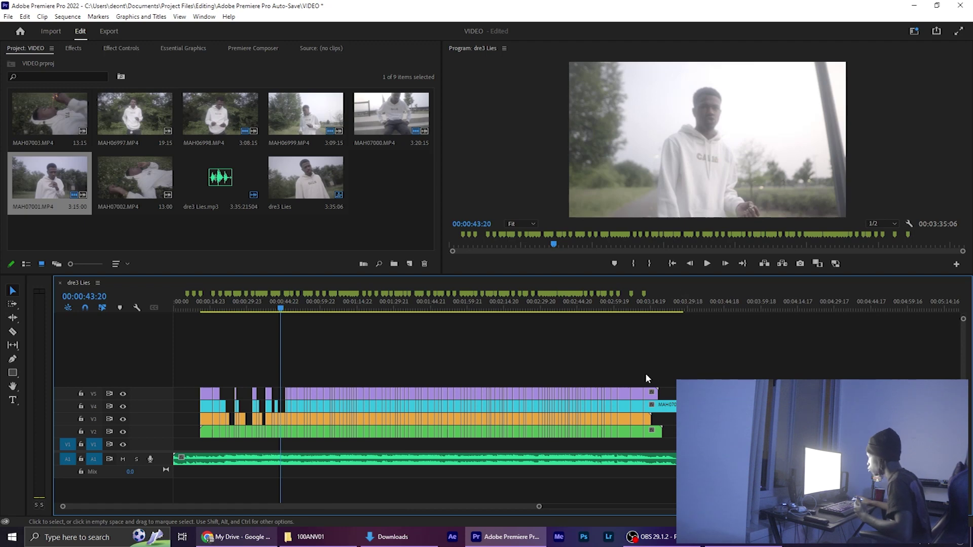